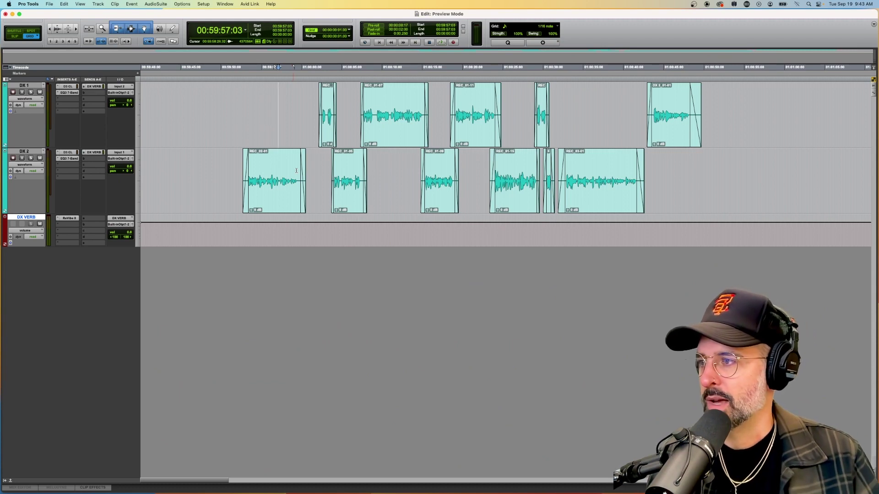
Try a range selection on DX 2, then leave the edit point in the last DX 1 clip
click(315, 102)
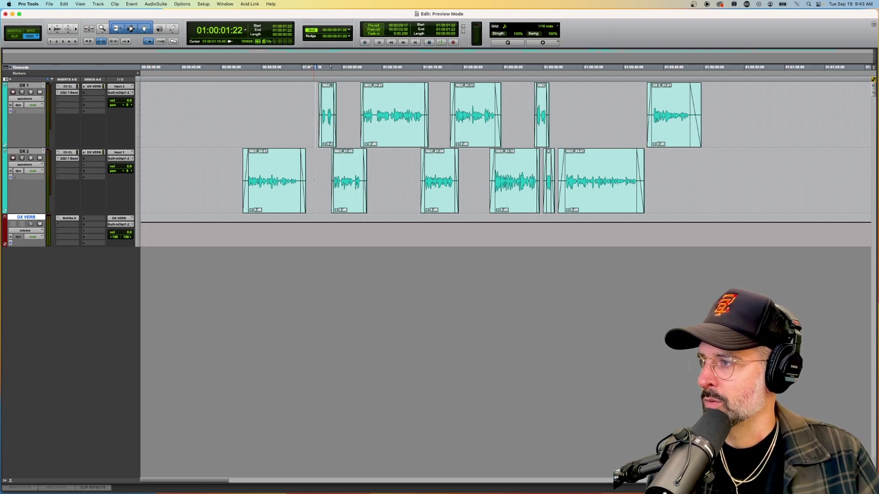
drag(315, 185, 557, 211)
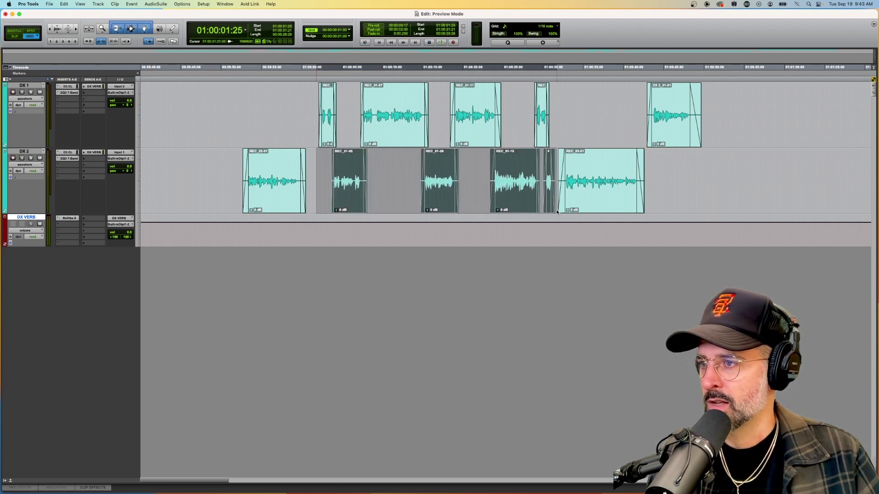
click(314, 66)
click(594, 66)
click(662, 98)
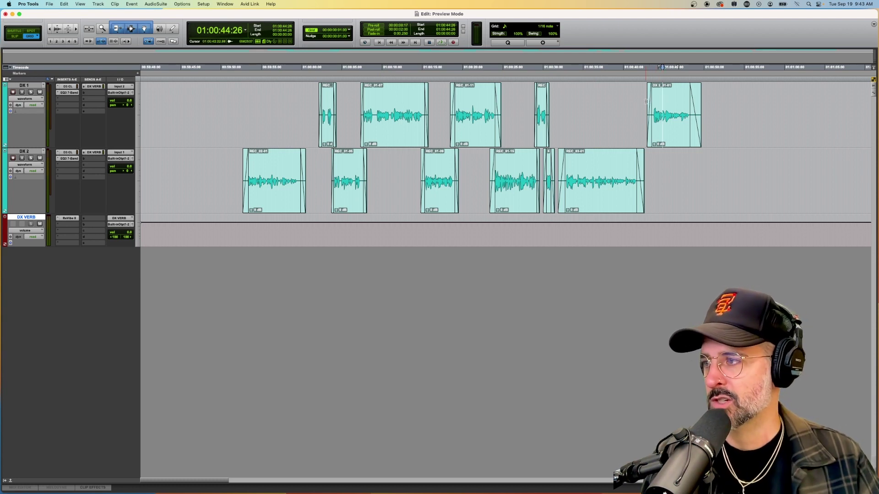
Load the Cell Phone - 7 Band preset into DX 2's EQ3 7-Band and park before the first clip
click(69, 159)
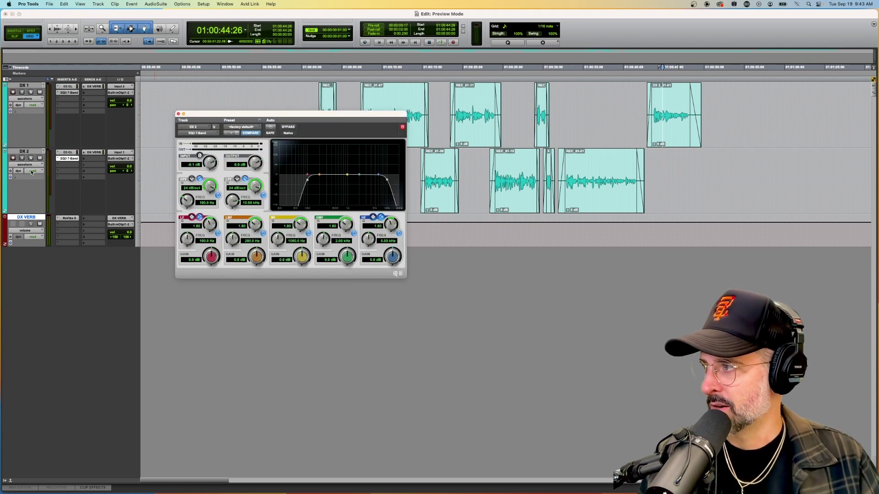
click(243, 128)
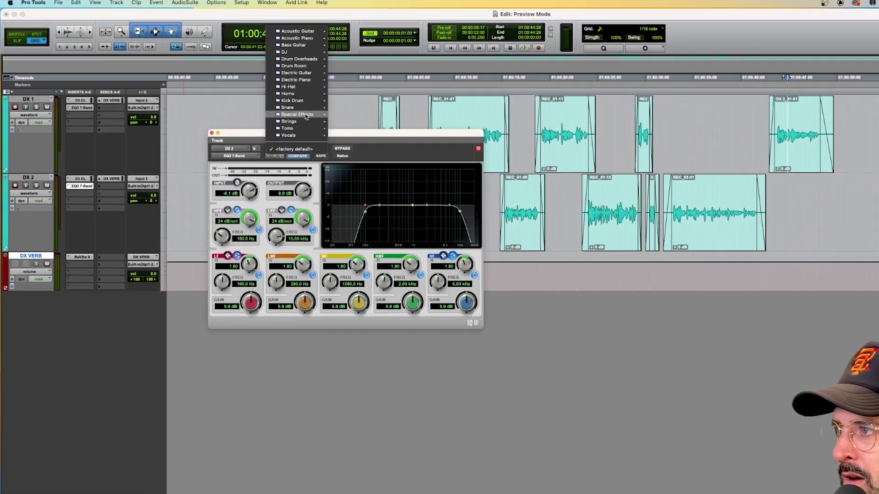
mouse_move(257, 98)
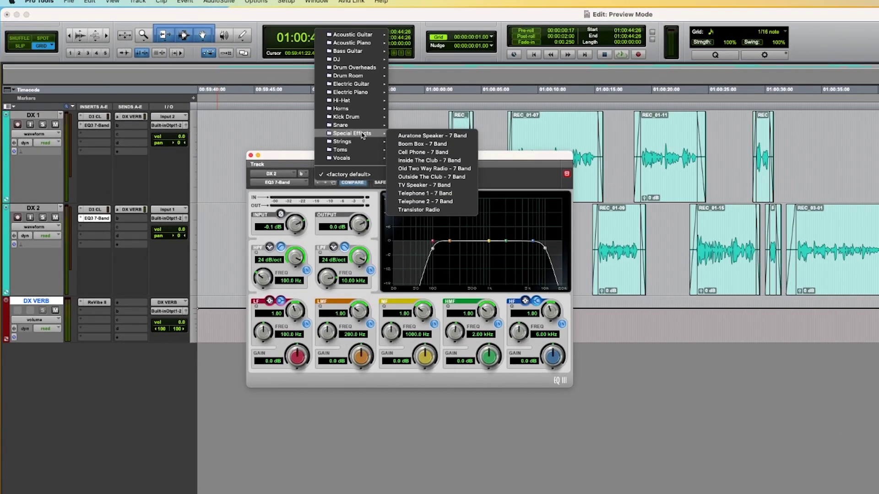
click(423, 152)
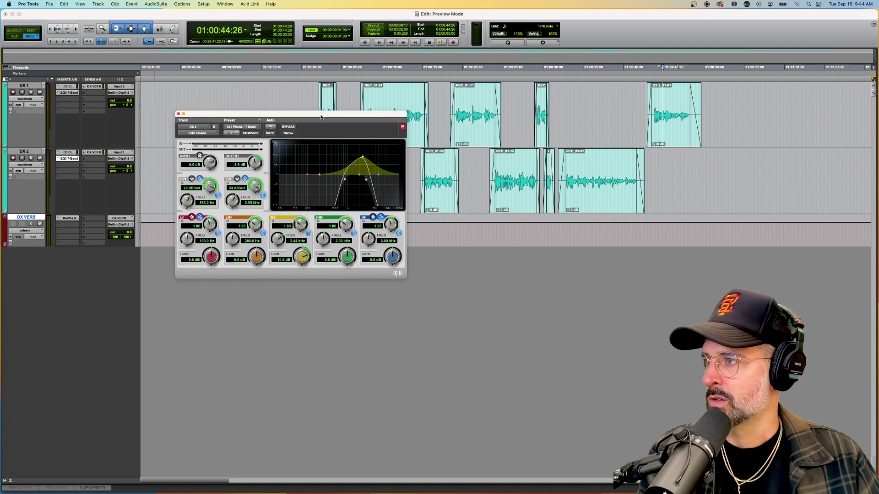
drag(321, 117, 326, 260)
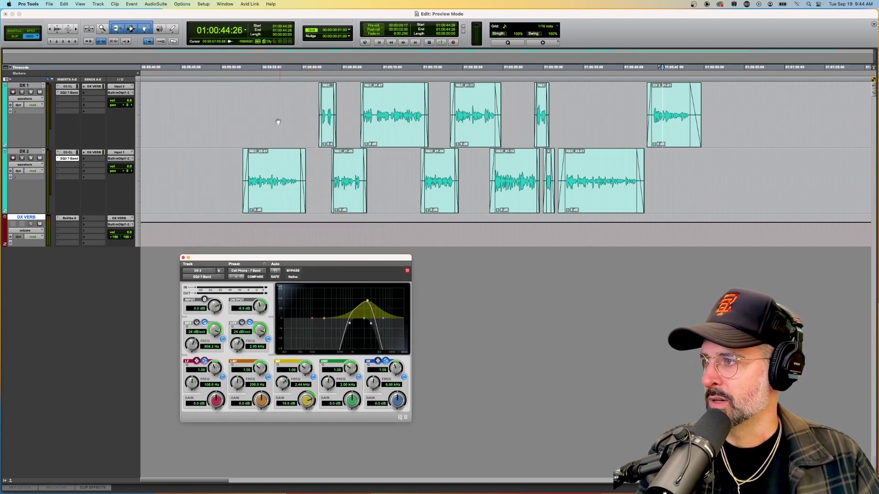
click(248, 101)
key(space)
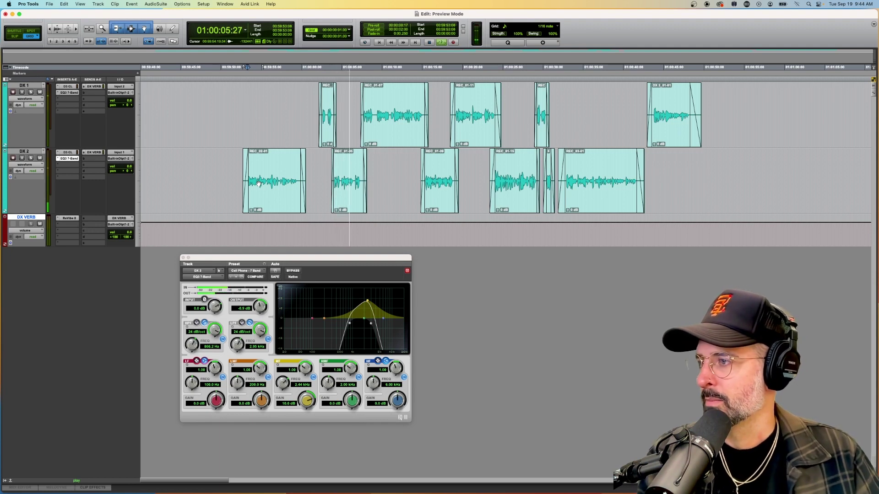
key(space)
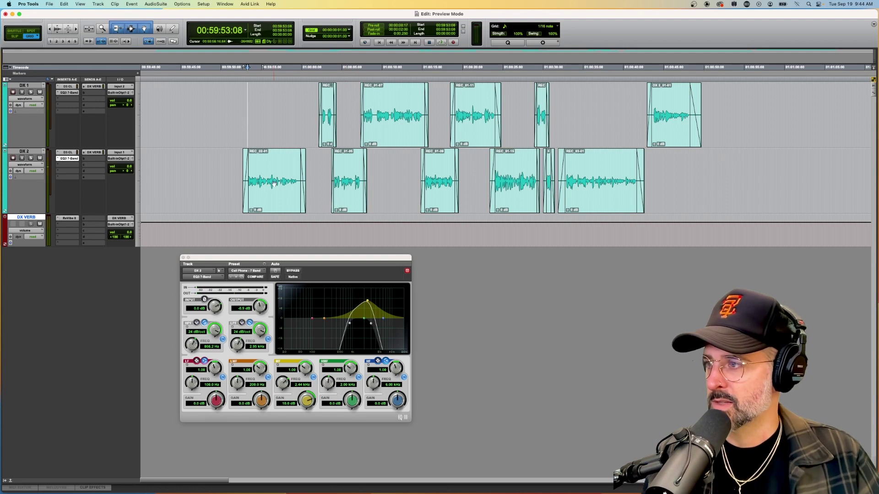
click(576, 168)
key(space)
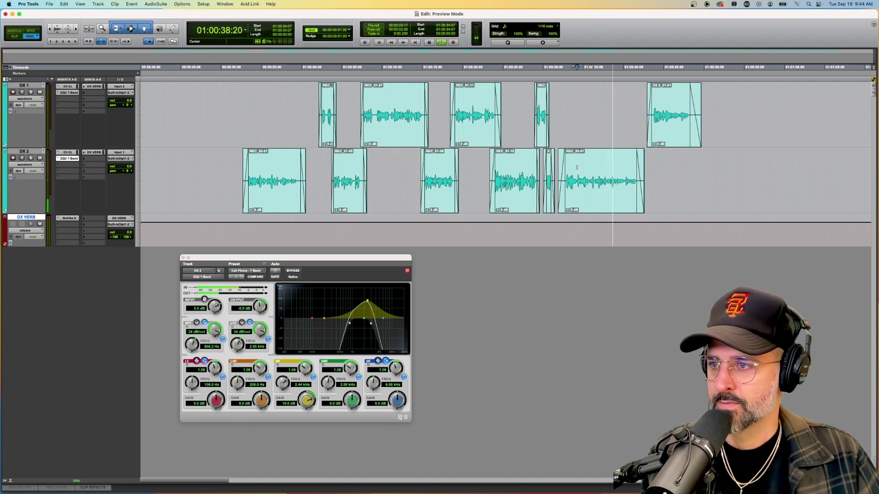
key(space)
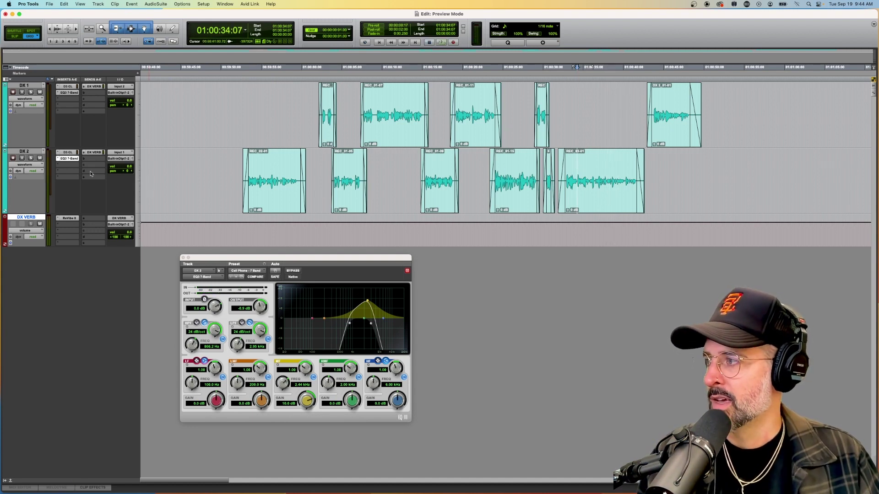
click(24, 152)
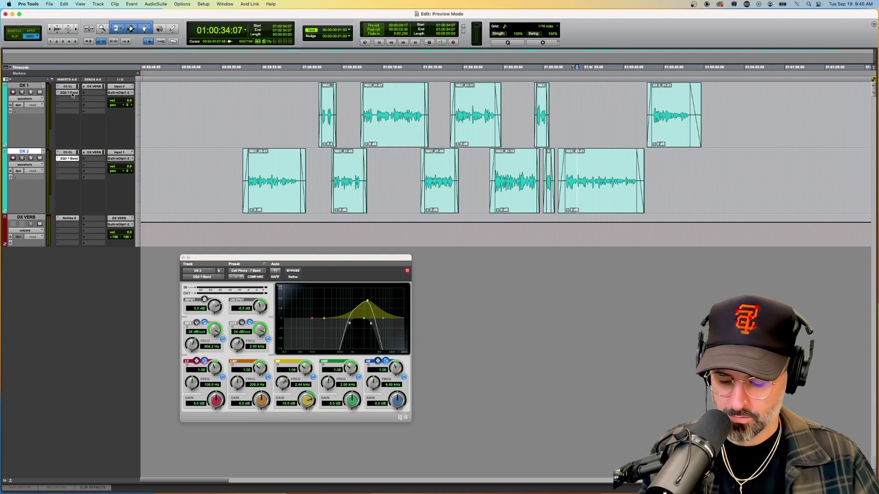
Copy DX 1's flat EQ3 onto DX 2's slot and switch DX 2 and DX 1 to Touch automation
drag(72, 95, 71, 160)
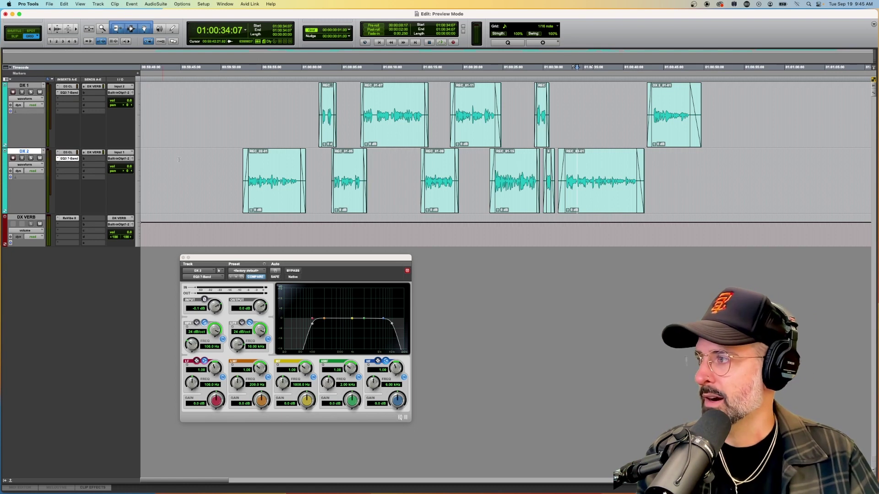
click(33, 172)
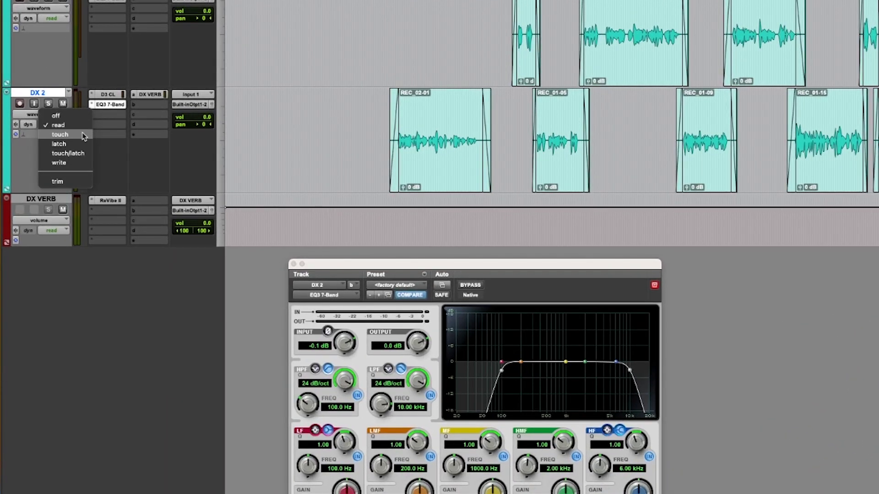
click(78, 134)
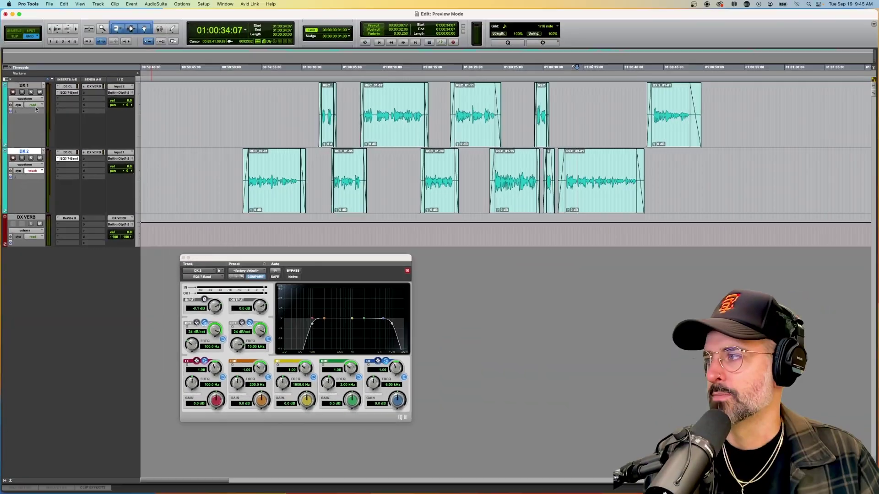
click(36, 105)
click(38, 111)
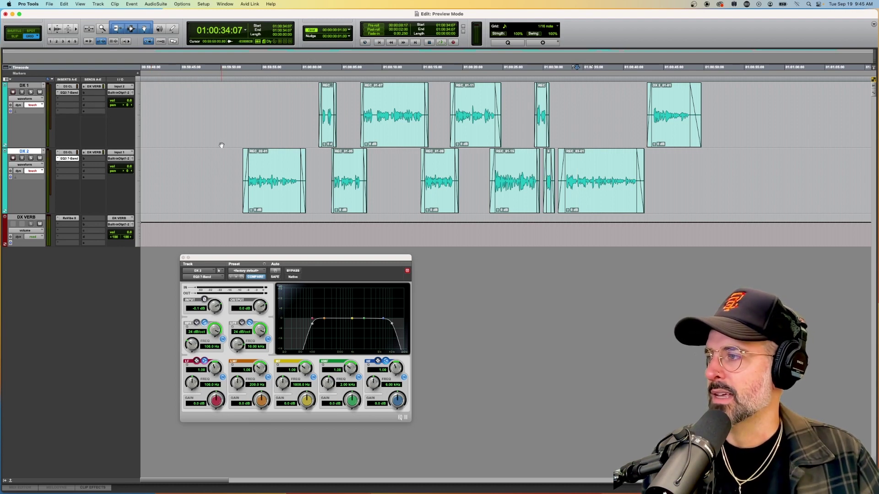
Show the Automation window beside the DX 2 track and leave PREVIEW engaged in green
click(224, 3)
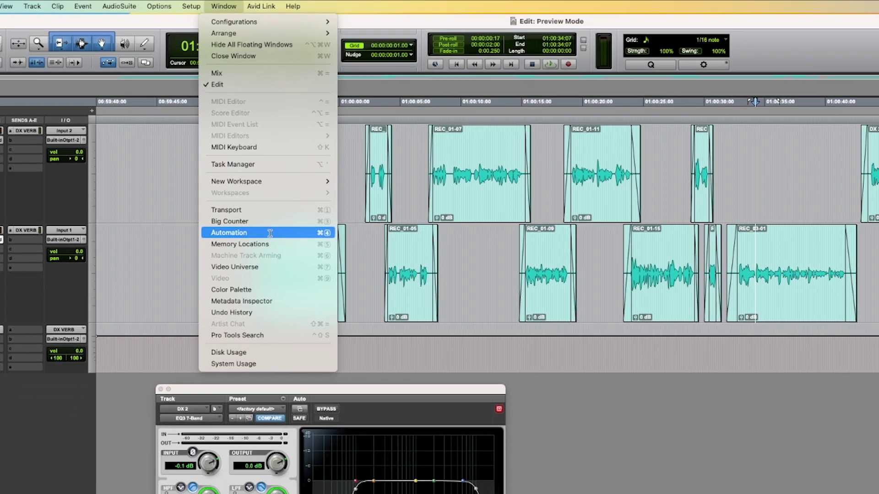
click(275, 259)
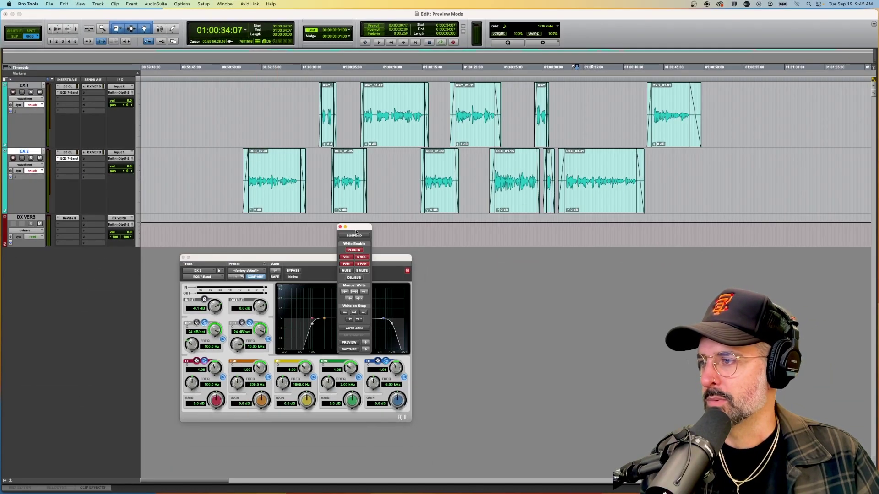
drag(356, 229, 675, 161)
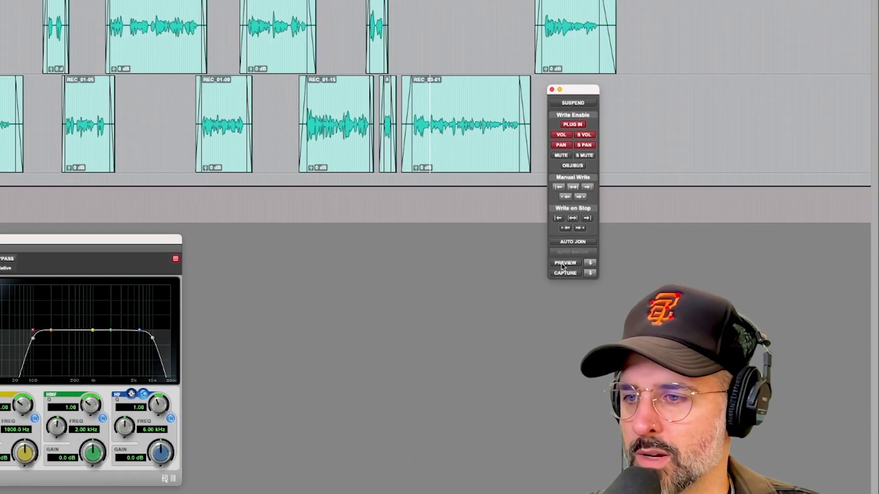
click(563, 267)
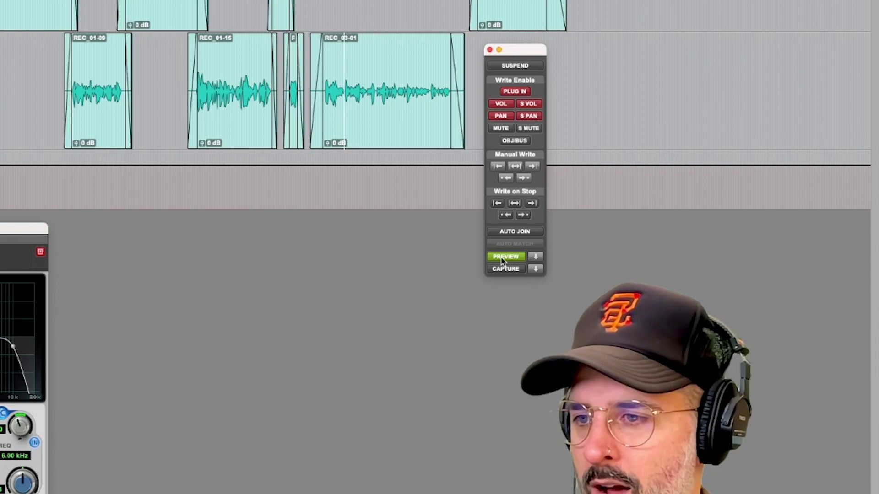
click(502, 260)
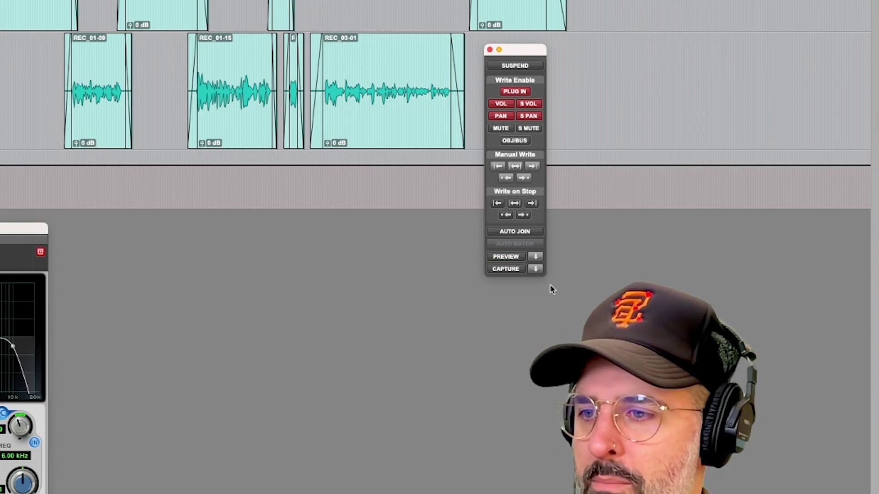
click(506, 258)
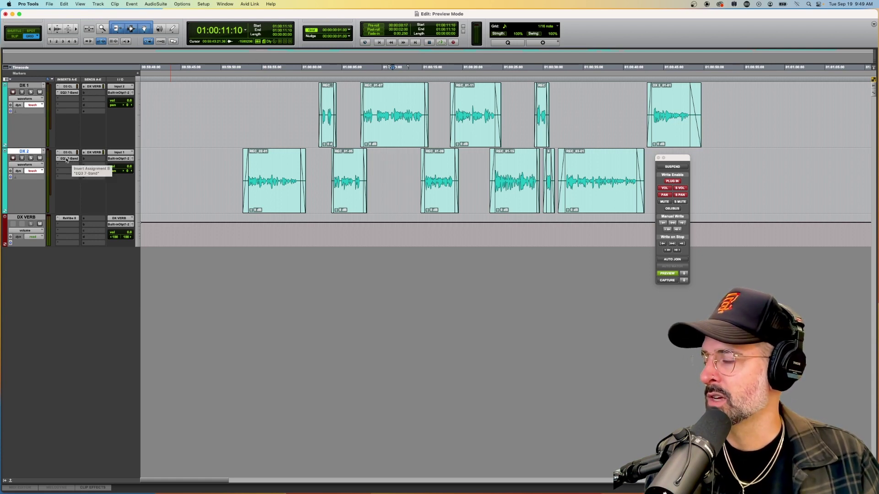
Load Cell Phone - 7 Band on DX 2's EQ, then disable Preview so it reverts to flat
click(66, 159)
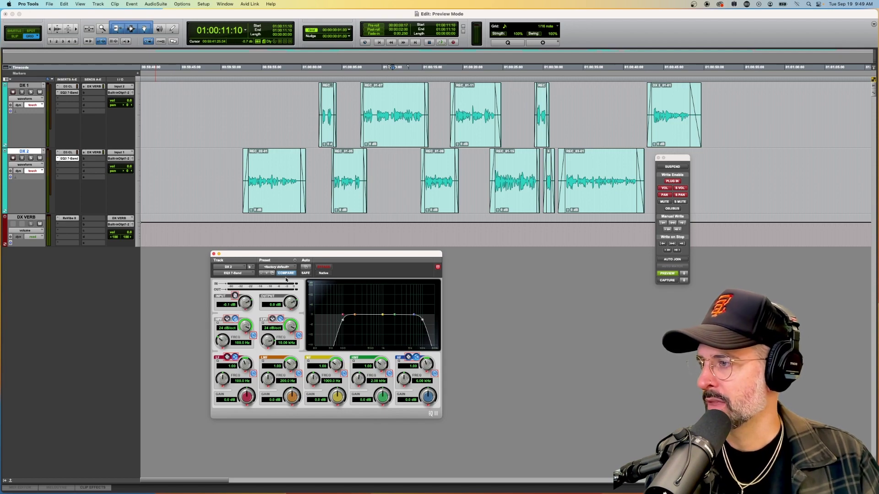
click(267, 268)
mouse_move(292, 240)
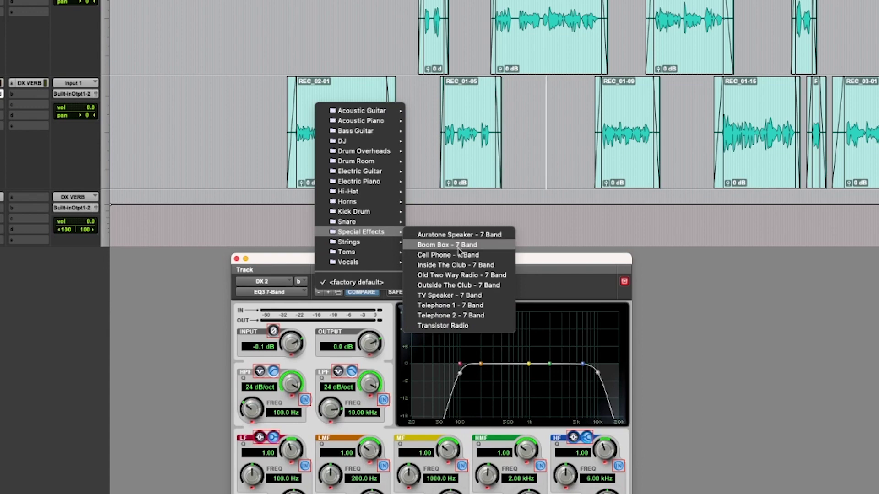
click(451, 255)
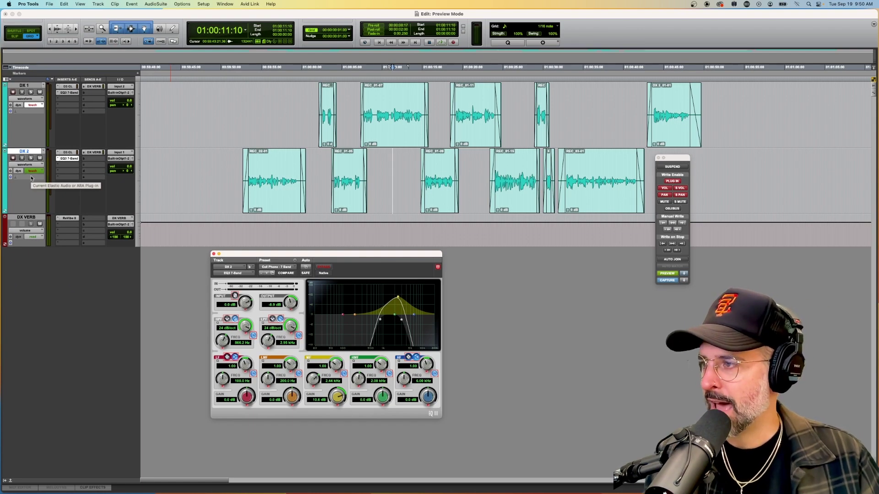
click(664, 275)
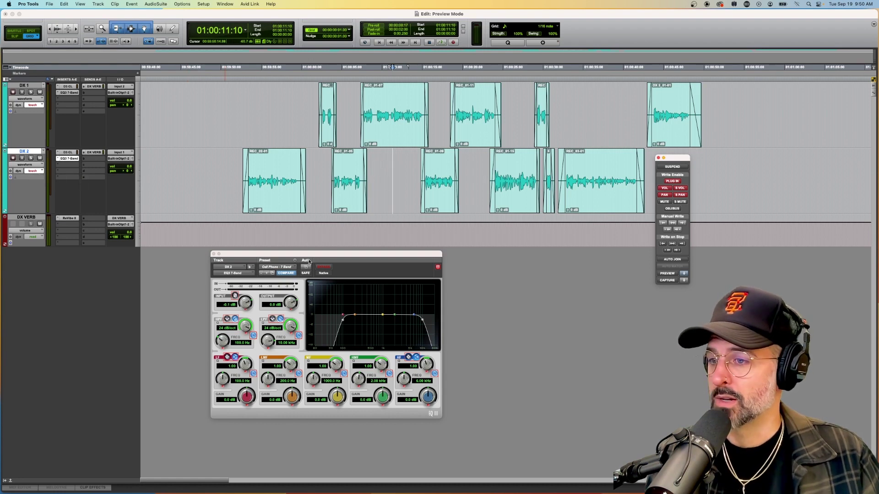
Re-enable Preview mode and load the Cell Phone - 7 Band preset into DX 2's EQ
click(667, 273)
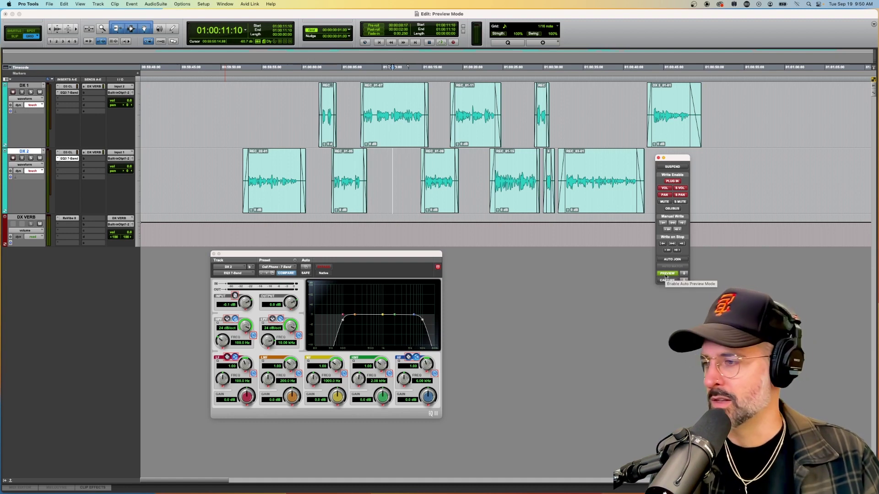
click(666, 274)
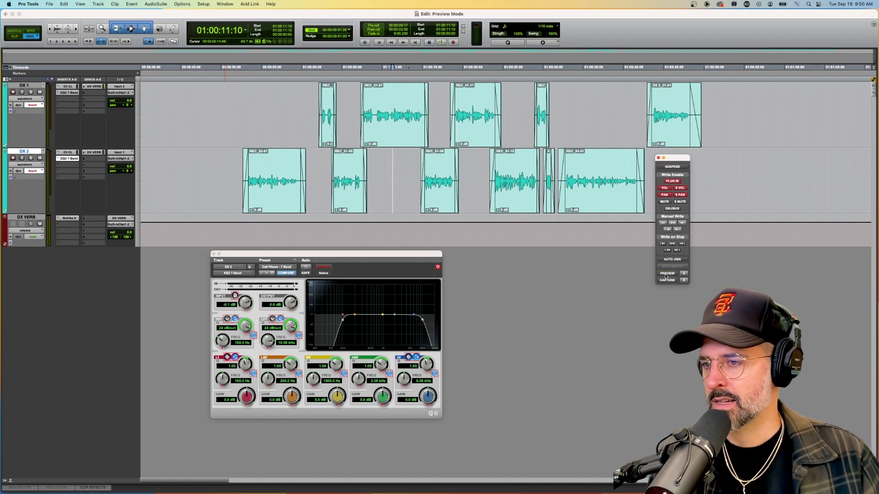
click(666, 275)
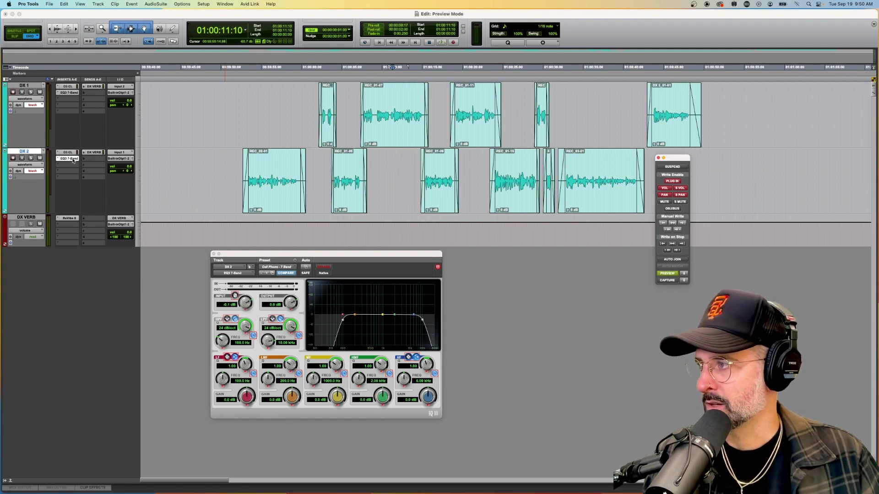
click(275, 268)
mouse_move(275, 268)
mouse_move(285, 326)
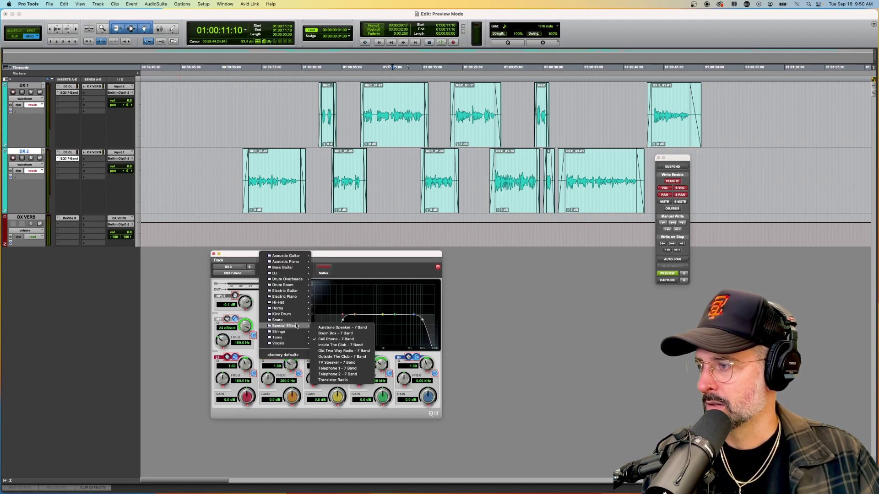
click(349, 340)
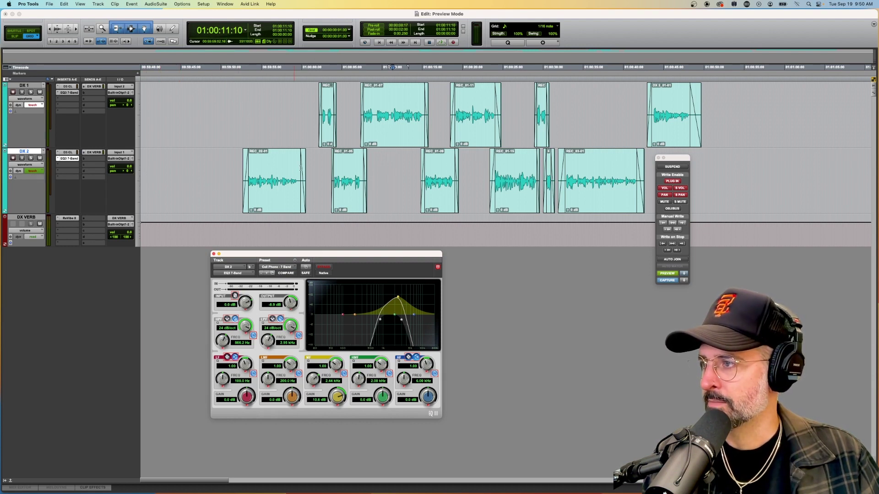
Select the middle run of DX 2 clips and write the previewed EQ values to that selection
click(265, 163)
click(584, 170)
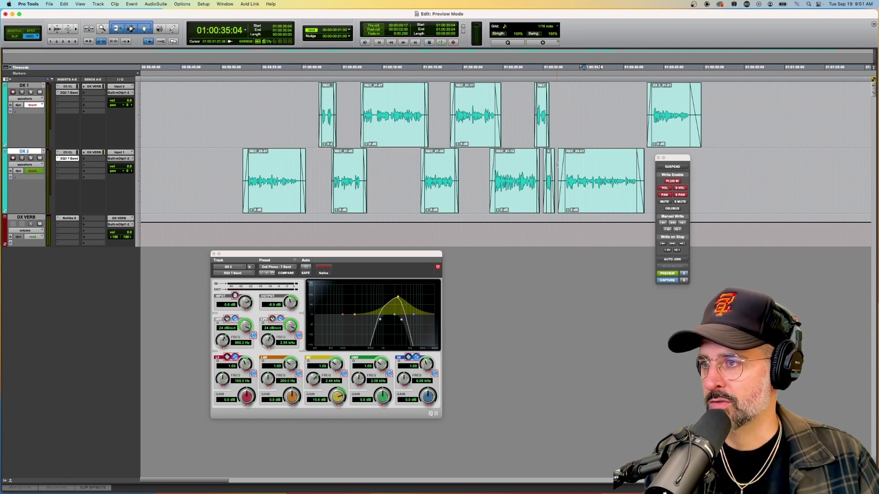
drag(557, 164, 325, 167)
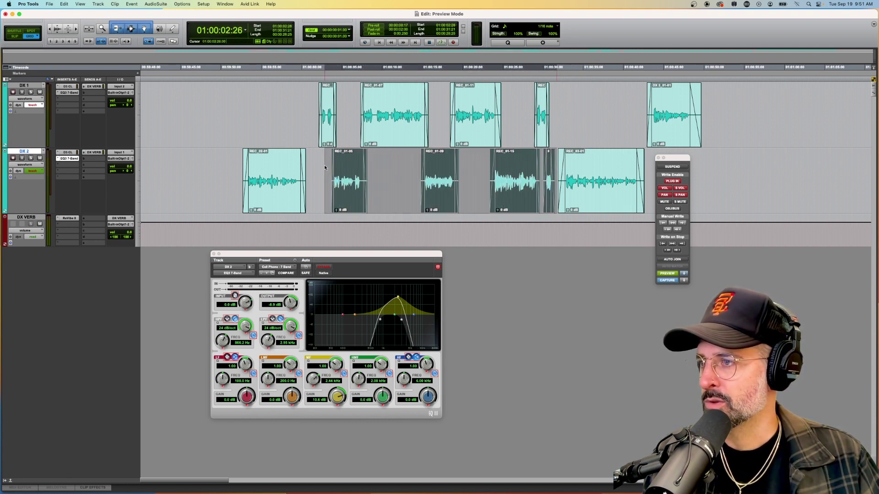
click(673, 223)
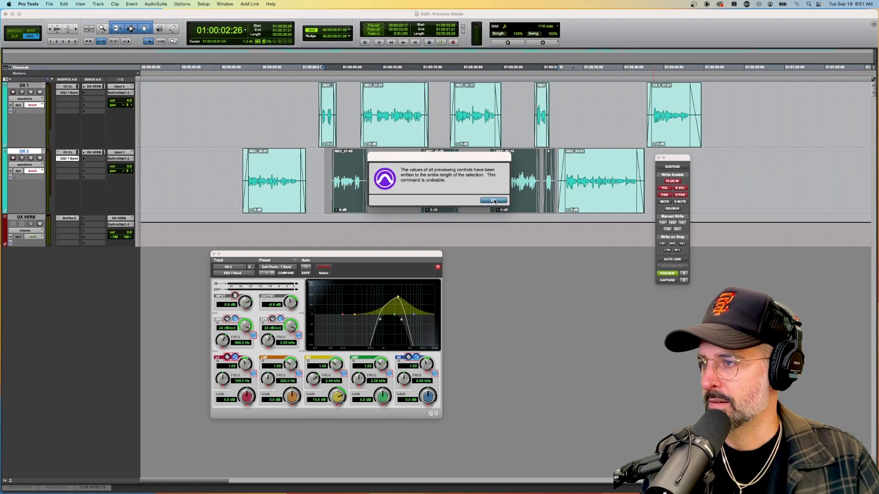
click(495, 202)
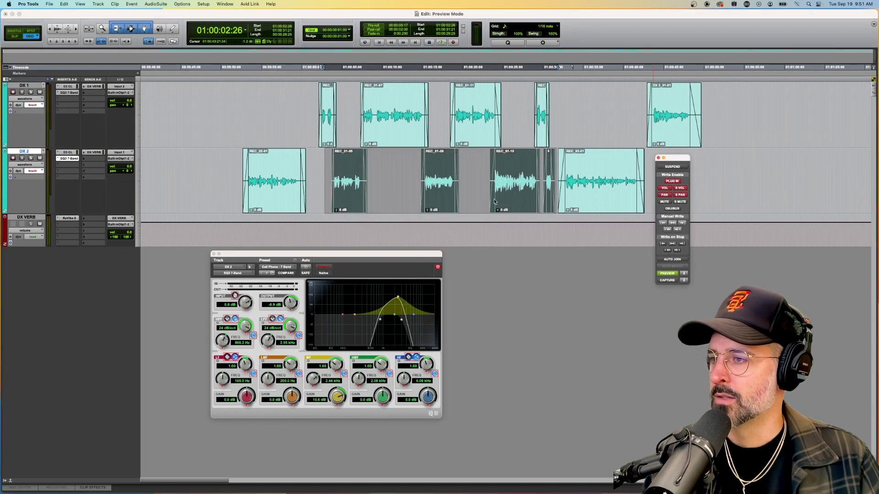
Play DX 2 from the start, from 01:00:05:10 and from 01:00:34:29 to compare EQ
click(258, 164)
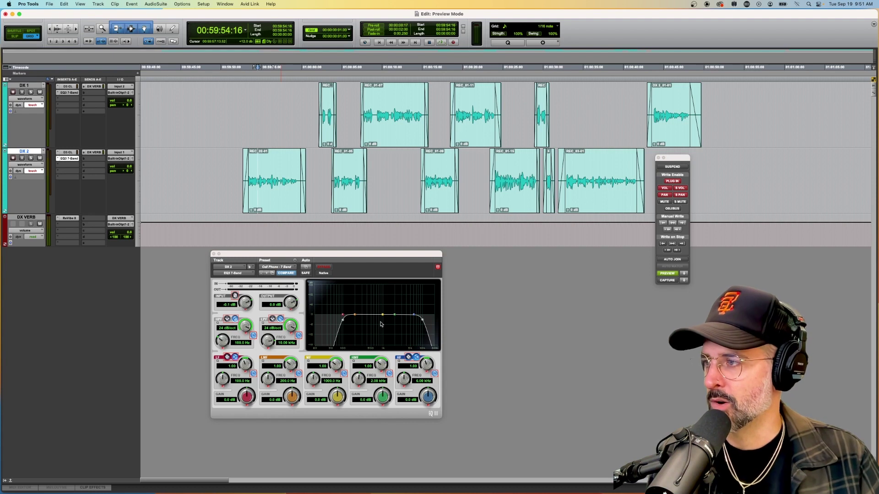
key(space)
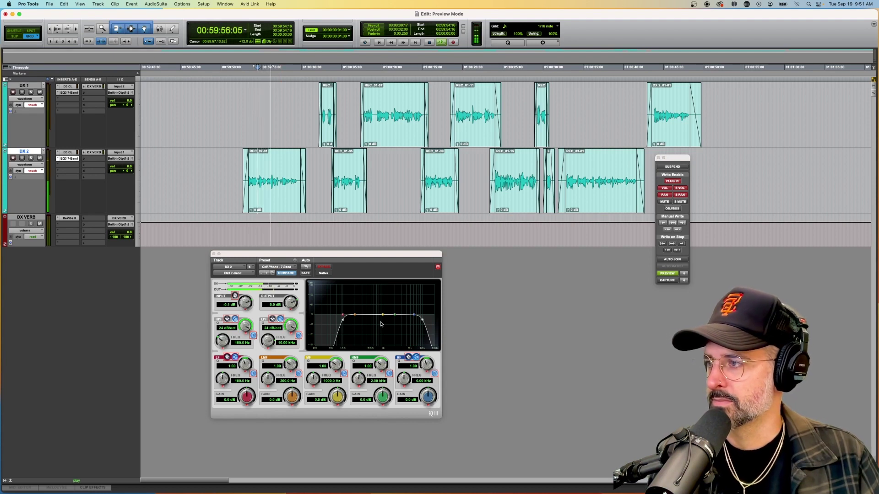
key(space)
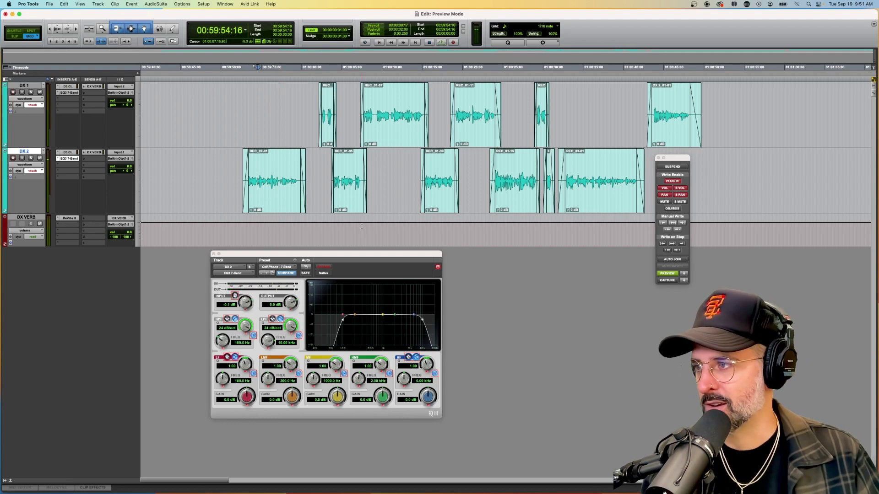
click(344, 157)
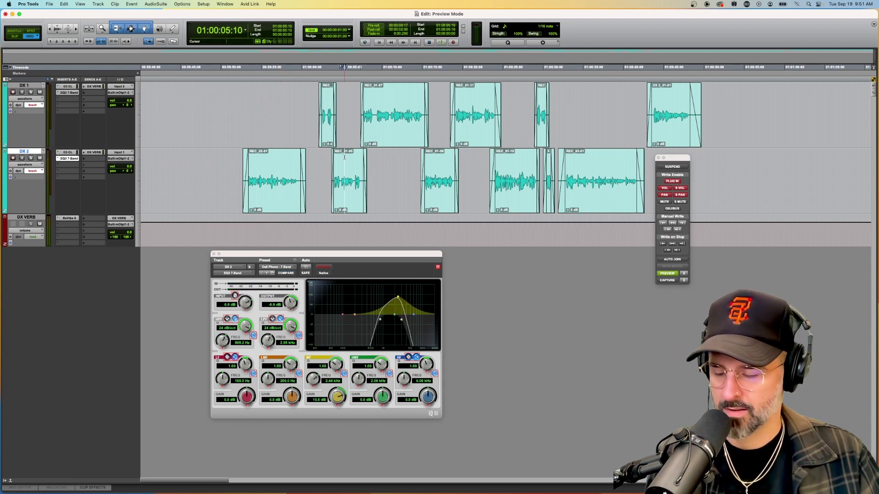
key(space)
key(space)
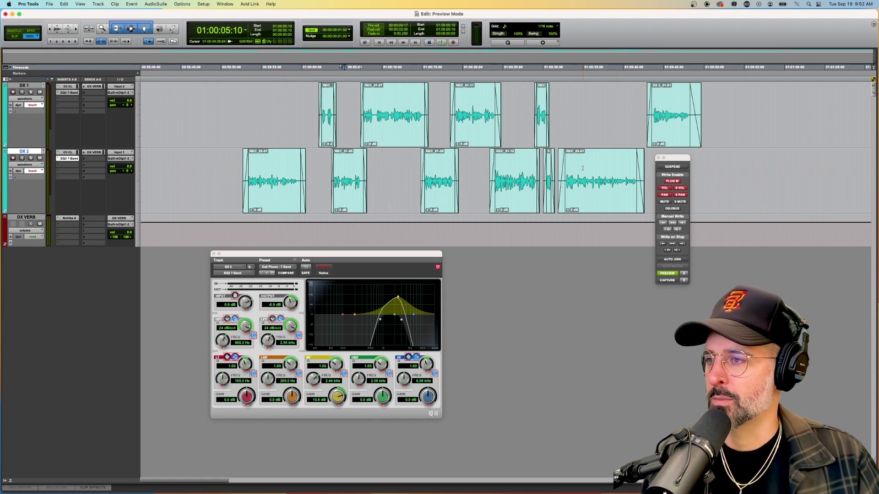
click(583, 168)
key(space)
key(space)
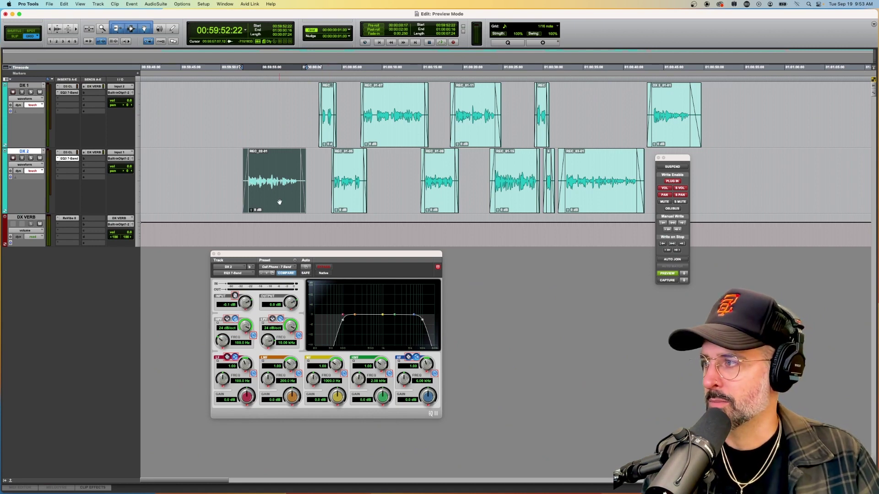
Paste a copy of REC_02-01 after the last DX 2 clip and move the Automation window aside
click(717, 161)
key(super+v)
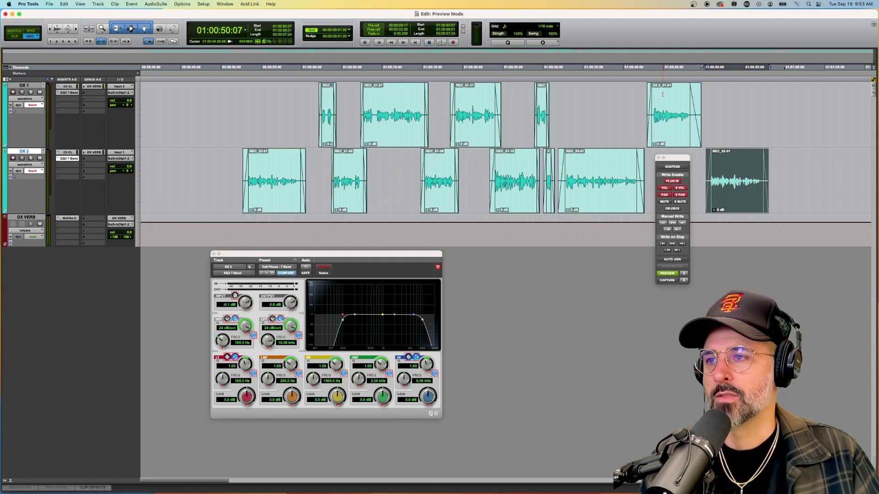
drag(677, 160, 616, 258)
Set DX 1's reverb send to DX VERB at -12.0 dB
click(663, 181)
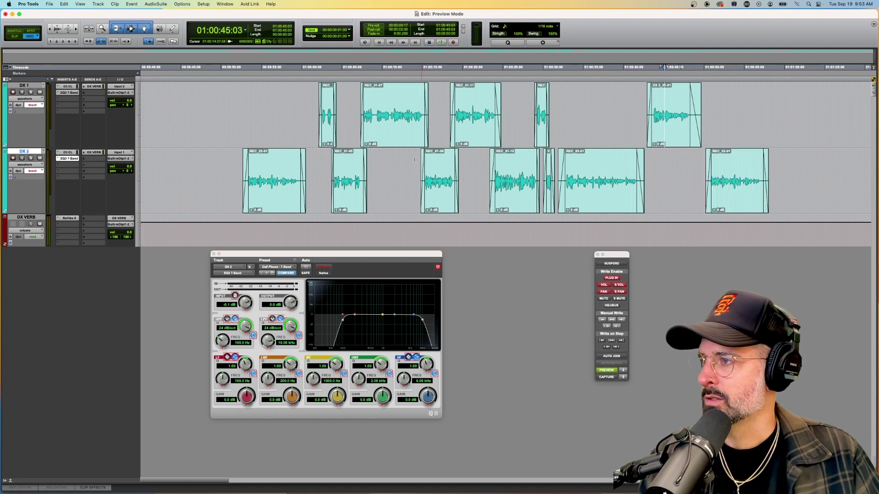
click(93, 88)
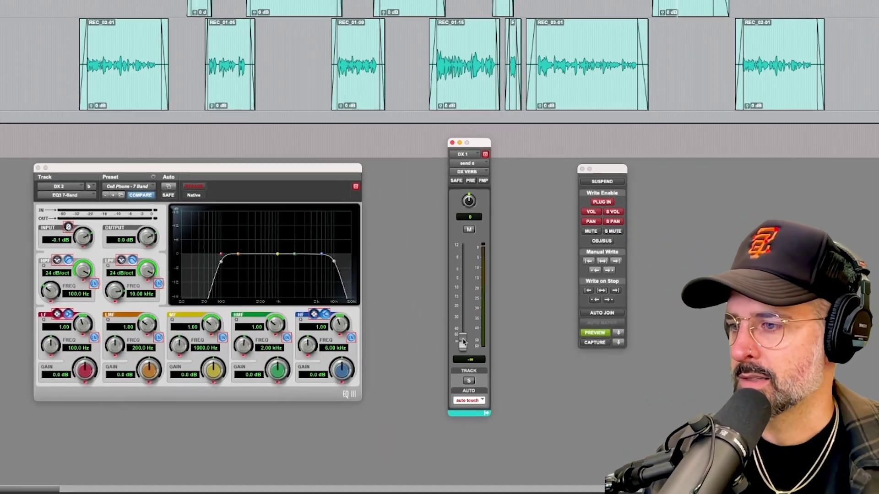
drag(513, 377, 515, 353)
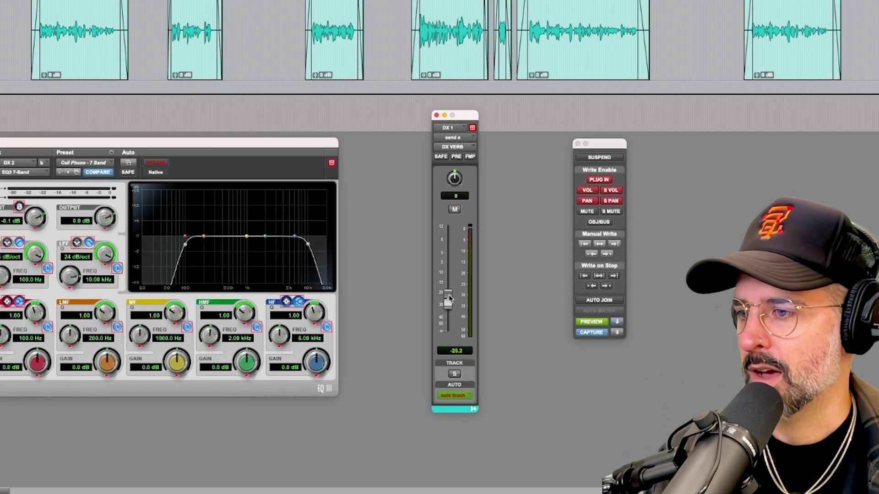
drag(451, 296, 450, 280)
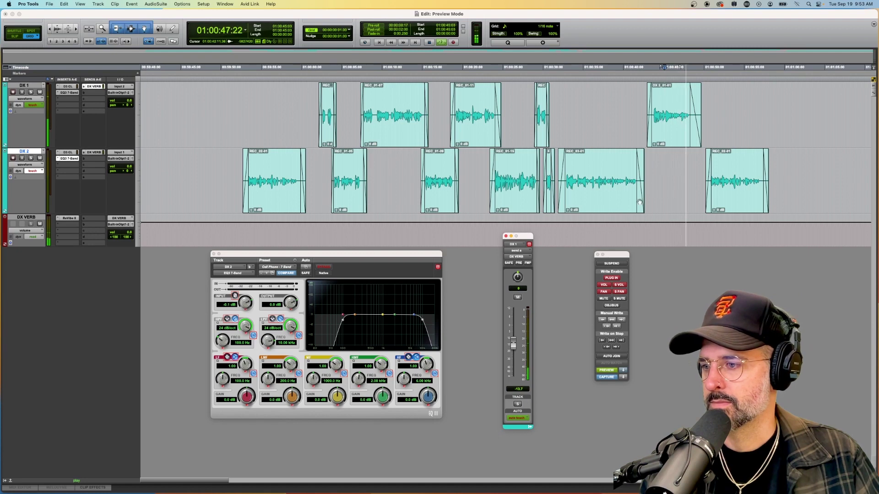
key(space)
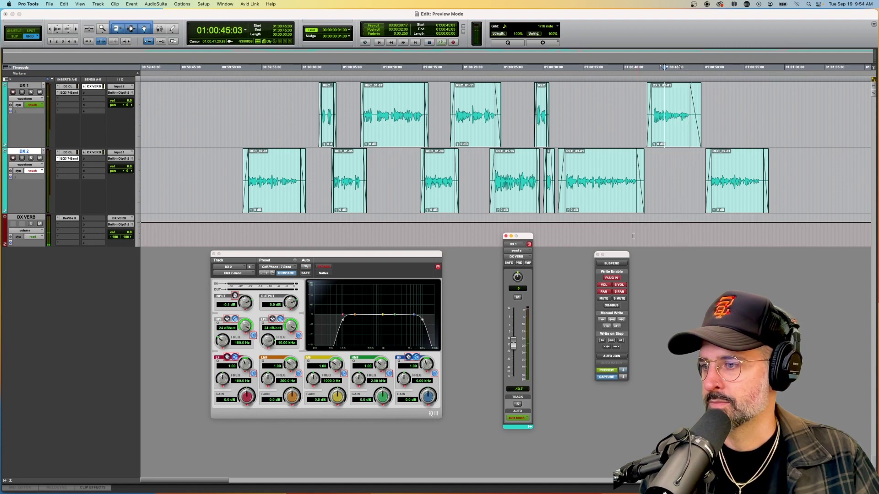
click(522, 389)
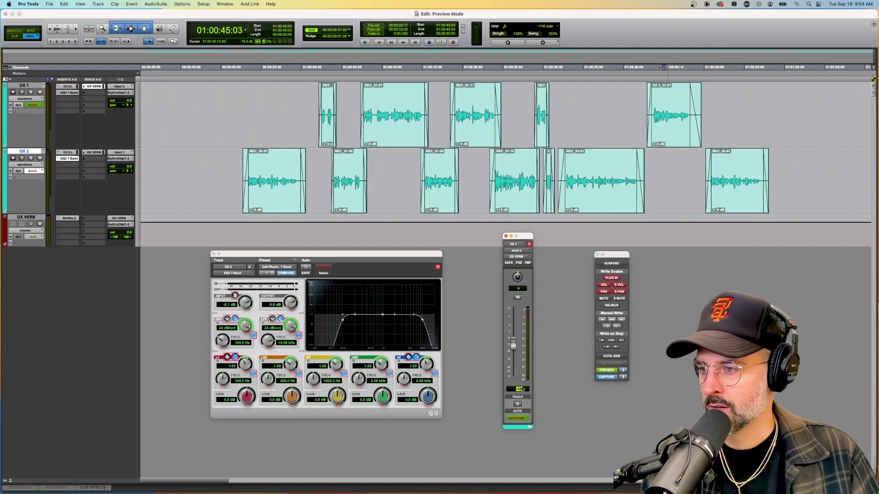
key(Return)
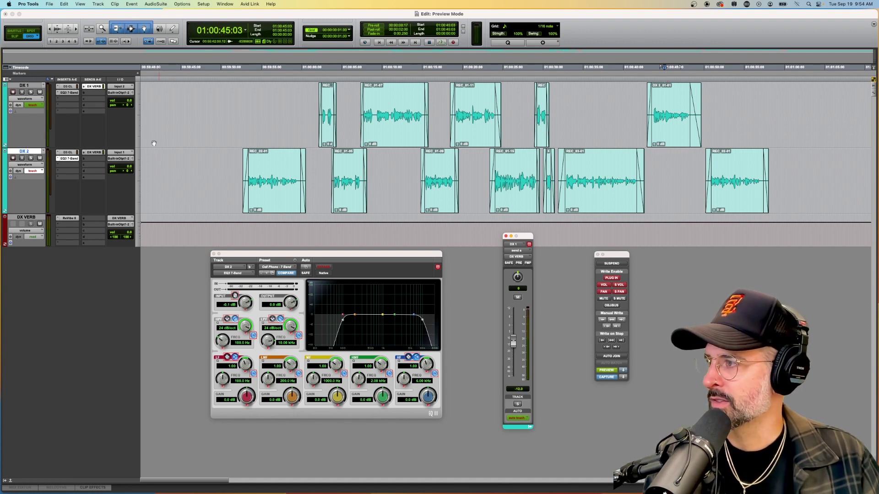
Set DX 2's reverb send to DX VERB at -12 dB
click(95, 155)
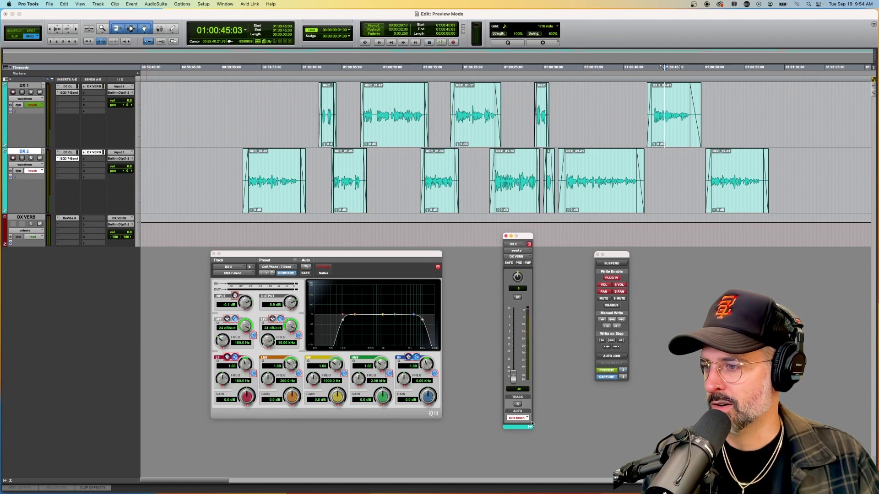
click(521, 390)
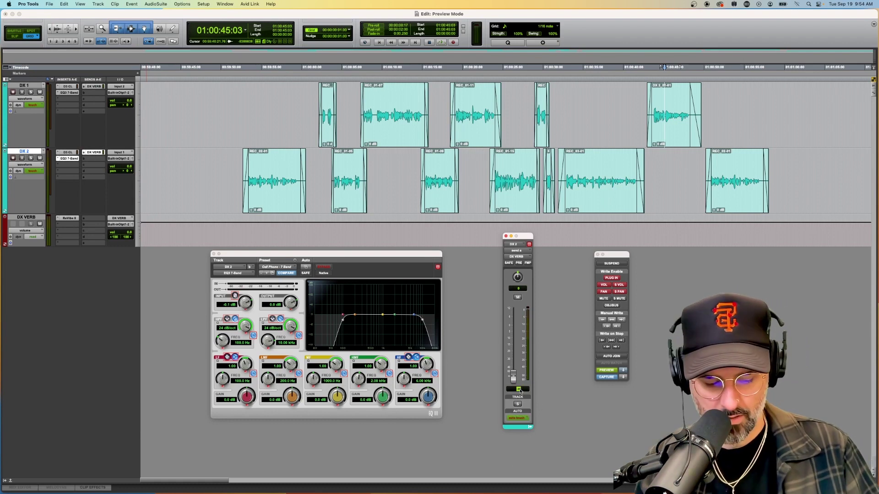
text(-12)
key(Return)
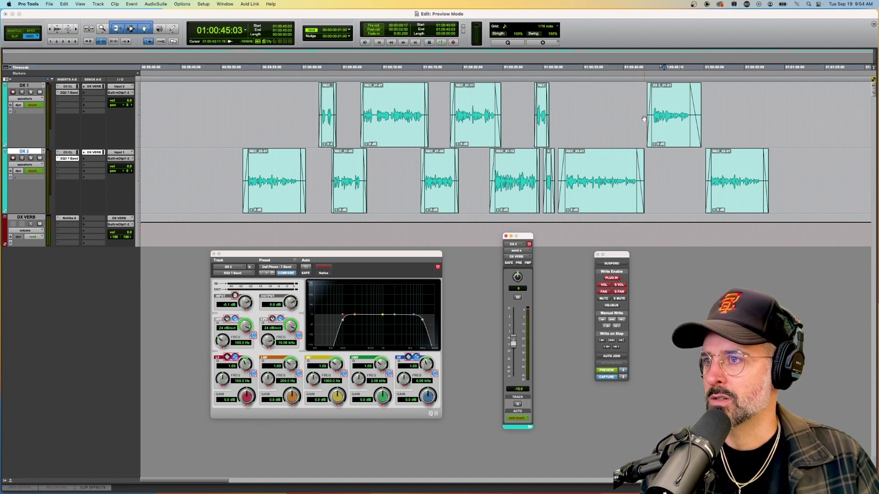
On DX 1, select from just past the end back over the last clip, DX 2_01-01
drag(645, 104, 774, 118)
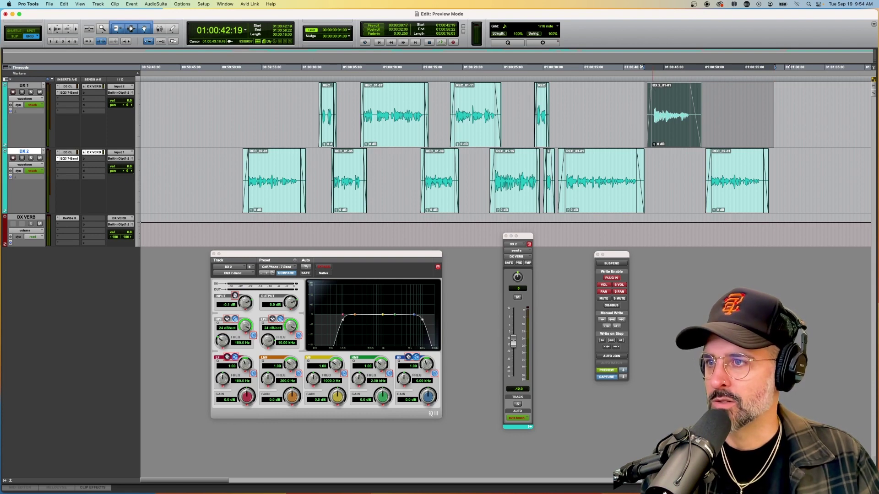
drag(645, 94, 774, 193)
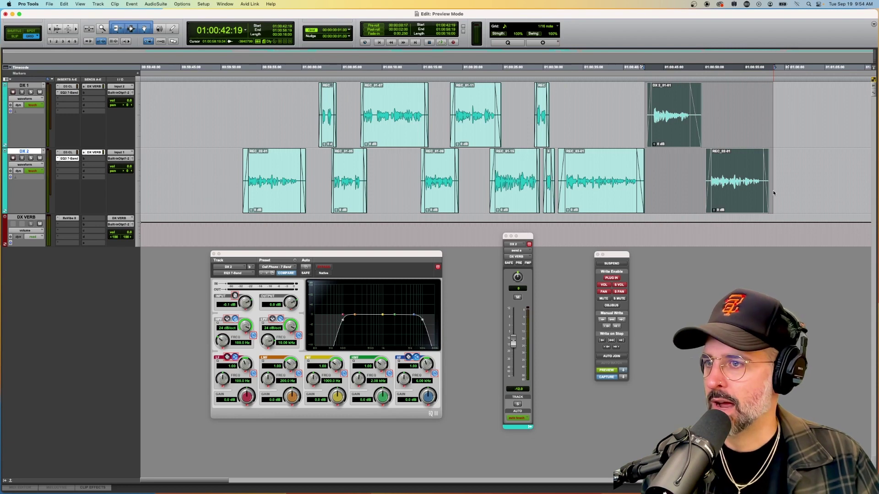
click(744, 117)
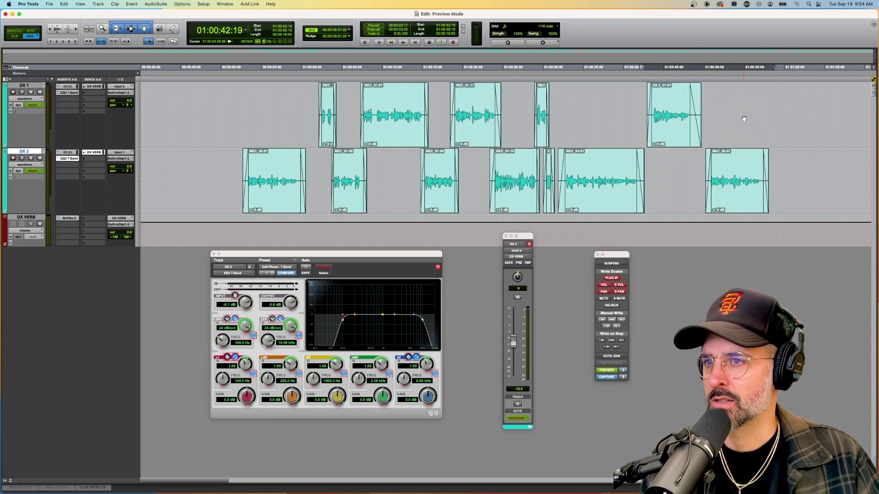
click(784, 99)
drag(785, 101, 639, 89)
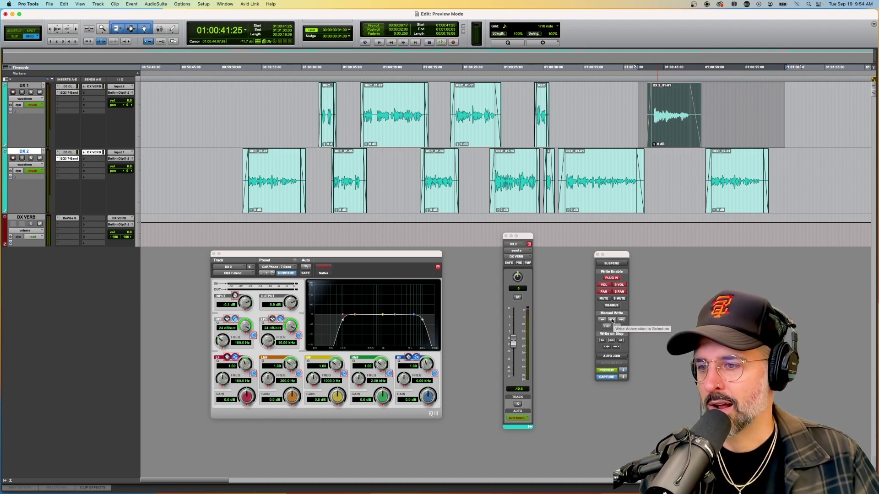
Write the previewed EQ and send onto the selected DX 1 range, then show DX 1's send beside DX 2's
click(612, 321)
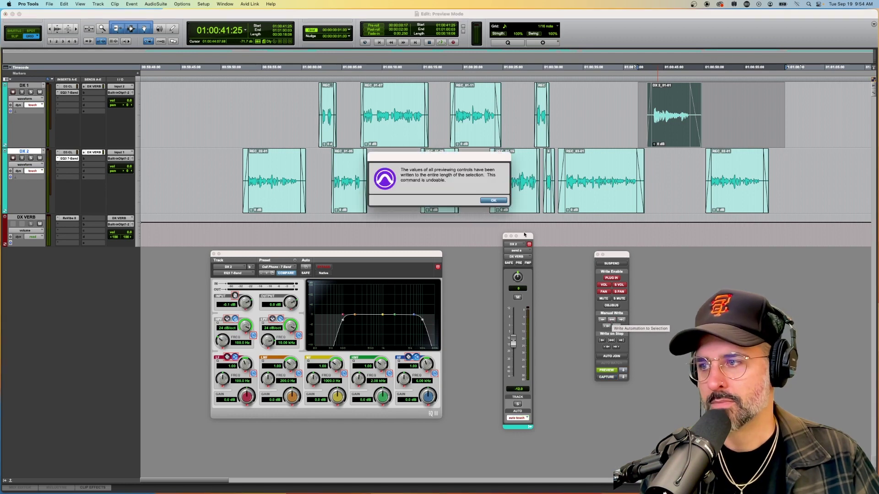
click(493, 201)
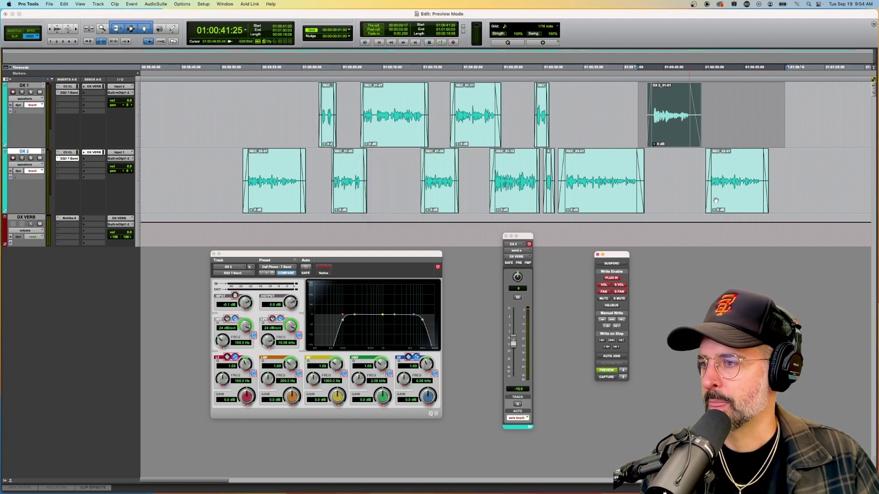
click(530, 246)
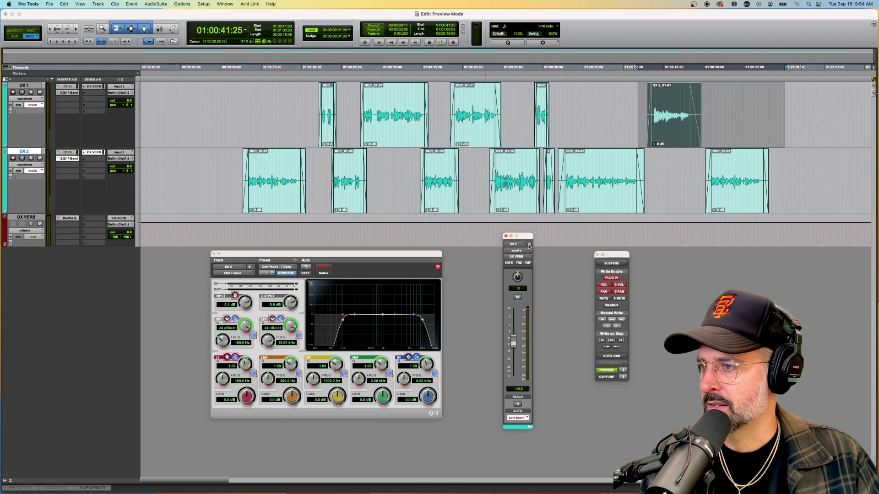
click(96, 88)
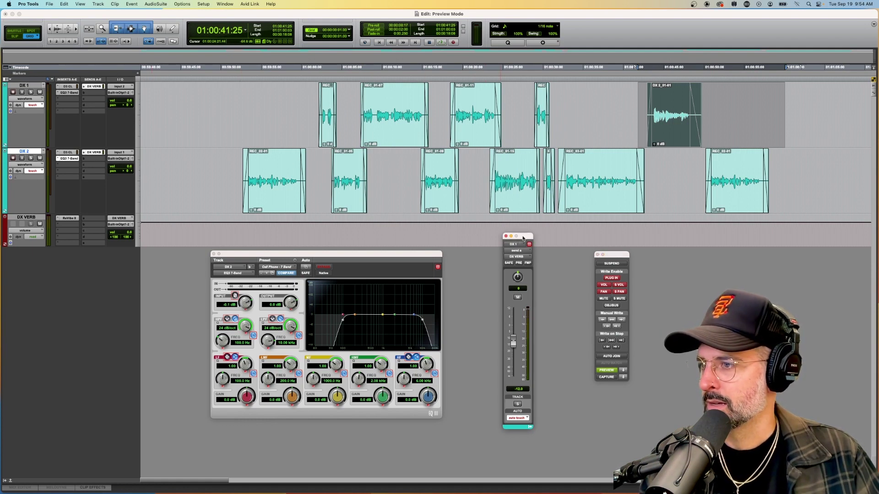
drag(524, 238, 559, 237)
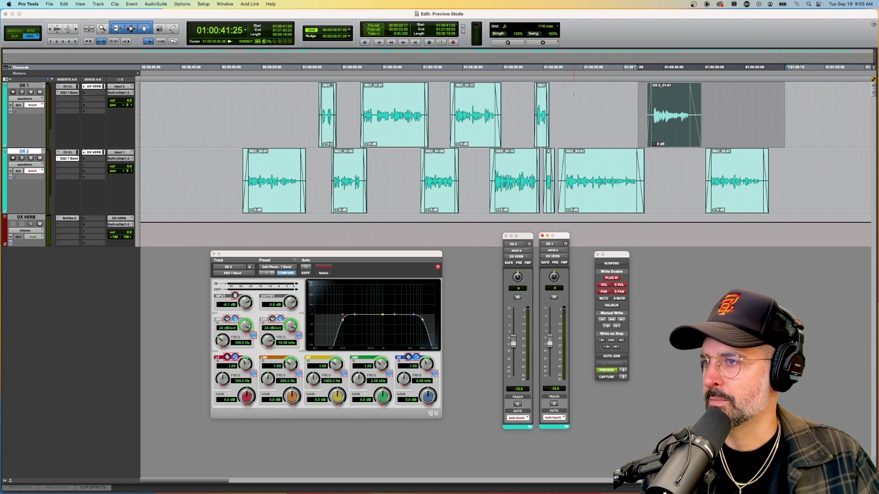
click(591, 99)
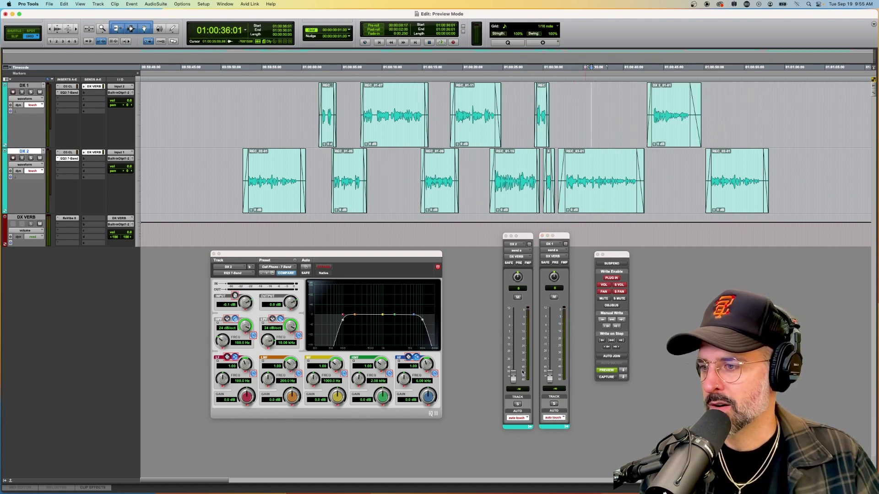
click(817, 103)
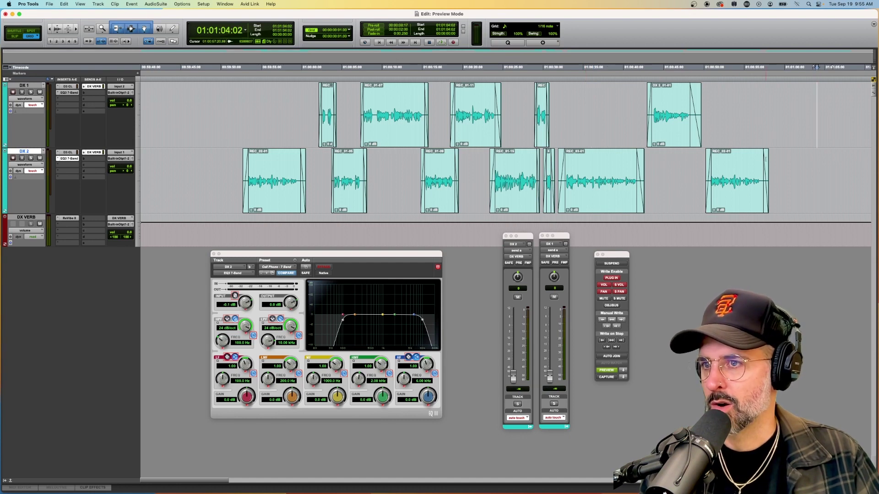
click(677, 167)
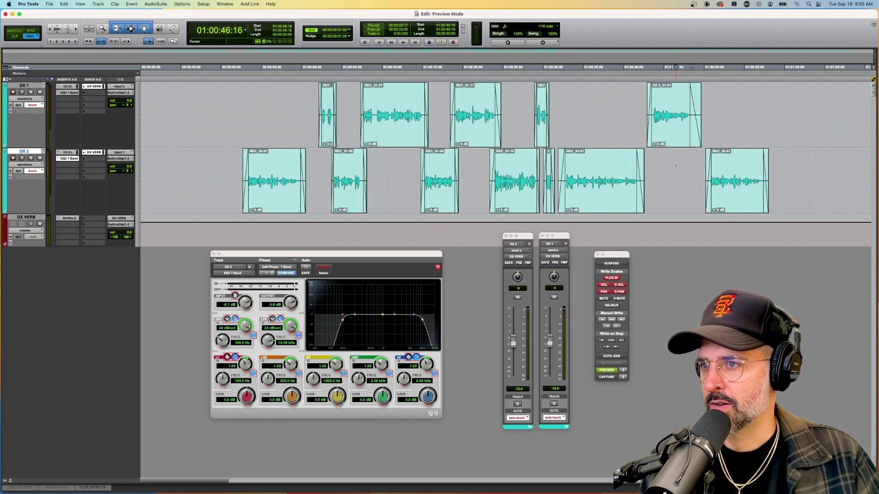
click(737, 102)
click(675, 165)
click(740, 101)
click(668, 165)
key(space)
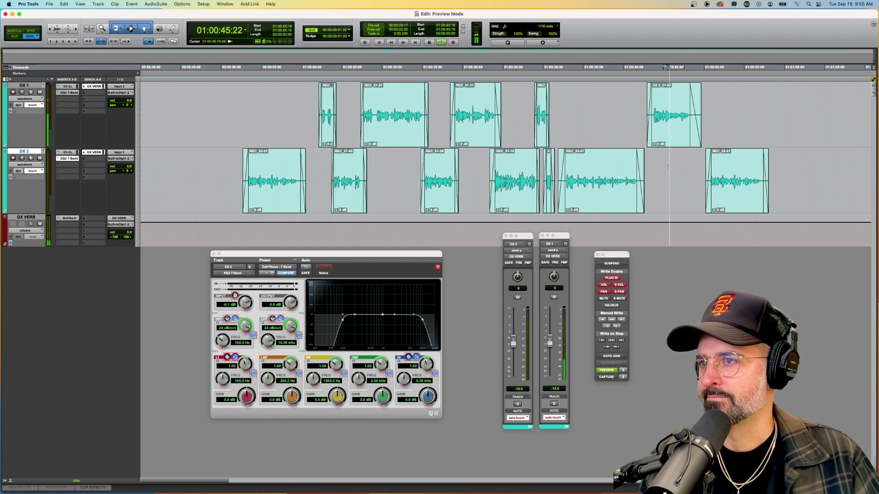
click(732, 102)
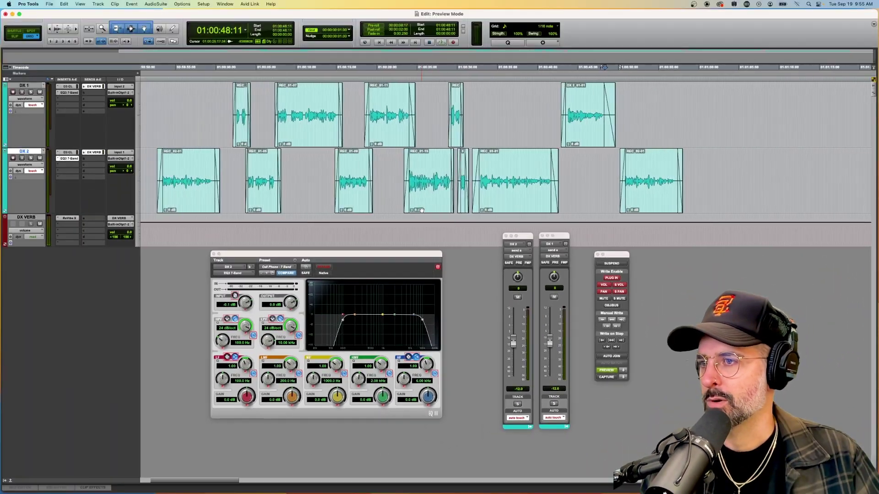
scroll(422, 210, left, 5)
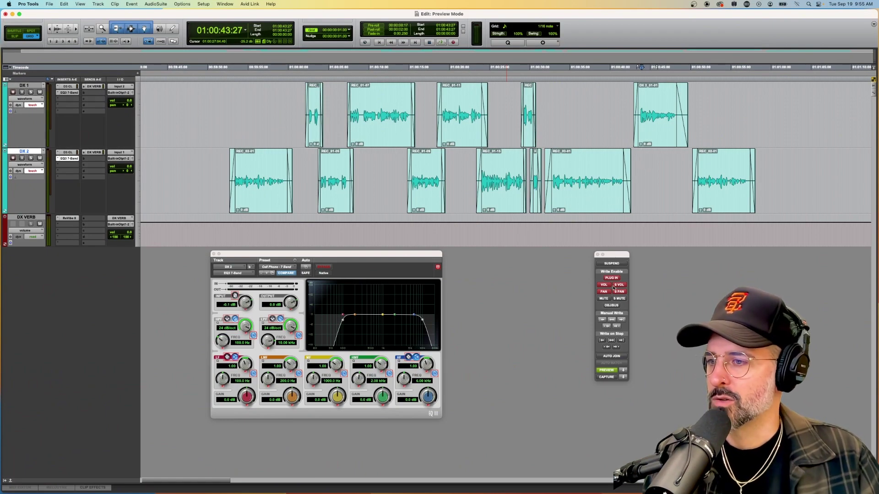
Play DX 2's dialogue from 01:00:43:13 and stop it
click(637, 158)
key(space)
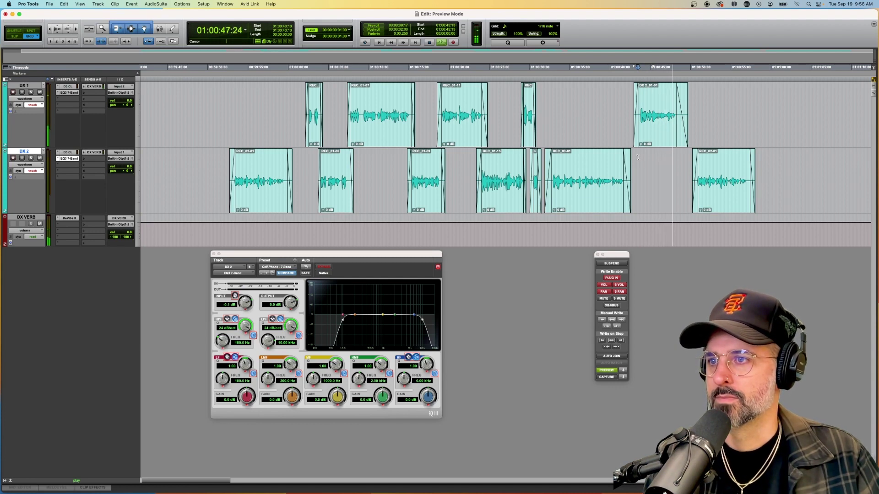
key(space)
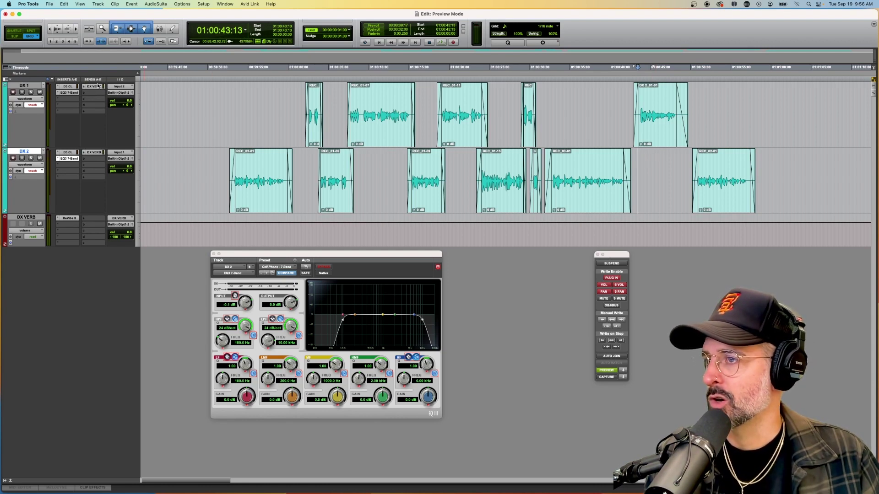
Set DX 1's DX VERB send to -inf across 01:00:35–01:01:00, then play from 01:00:44 to check
click(98, 86)
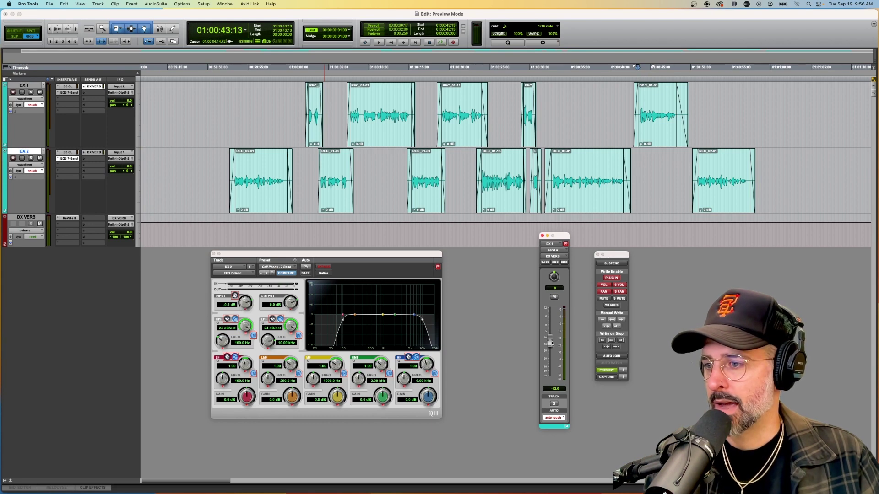
drag(550, 344, 545, 413)
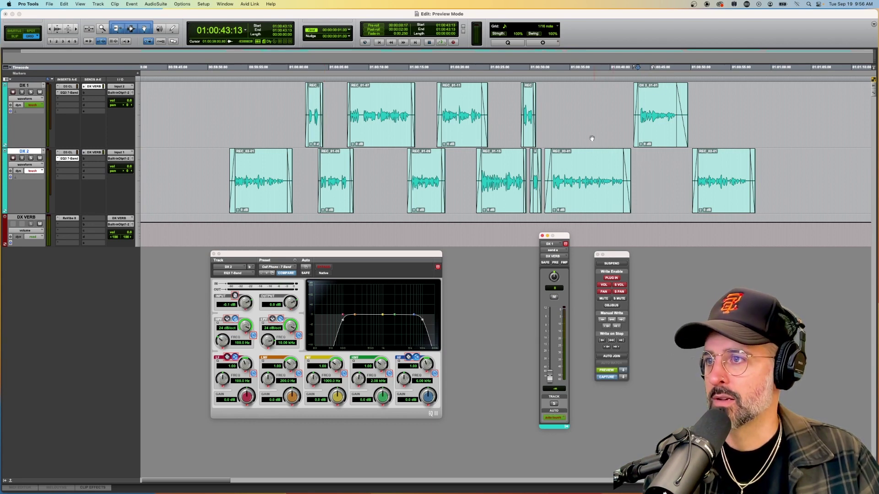
drag(575, 104, 773, 100)
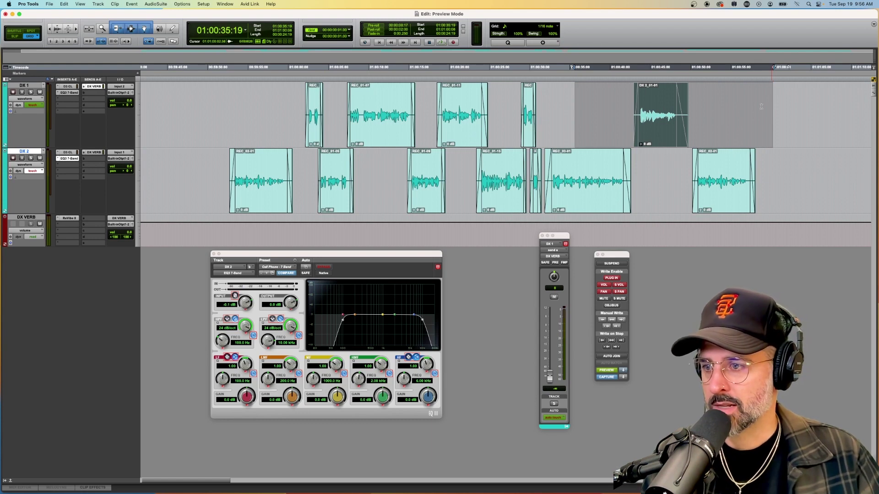
click(612, 320)
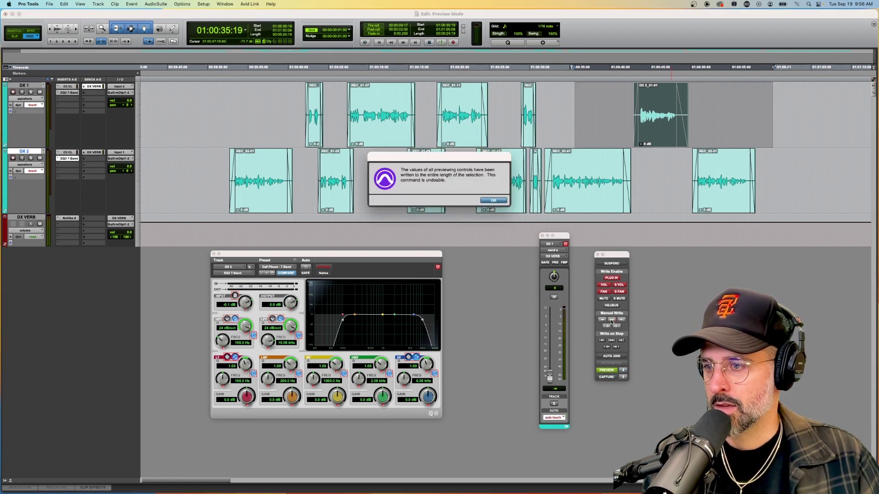
click(494, 201)
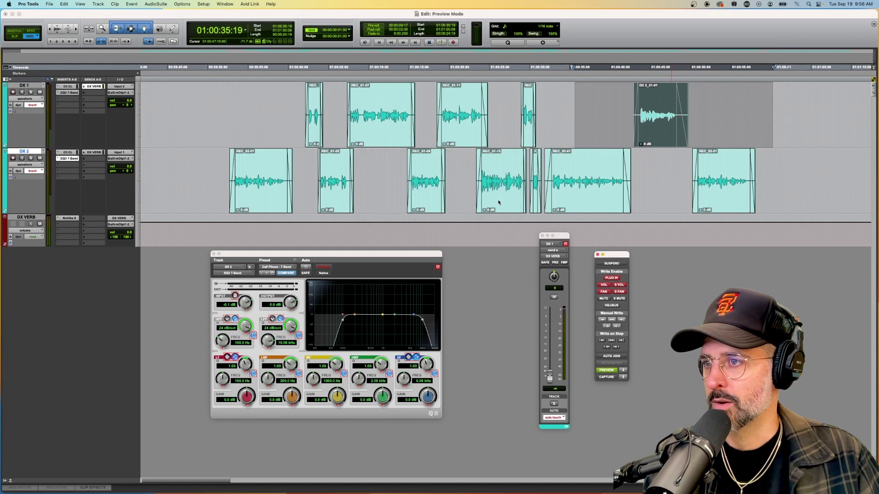
click(642, 162)
key(space)
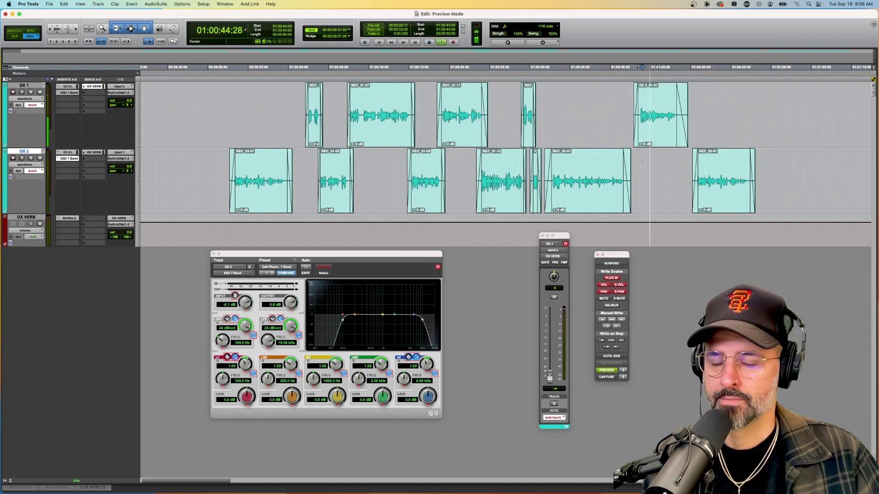
Stop playback, then replay DX 2's dialogue to hear the Cell Phone EQ
key(space)
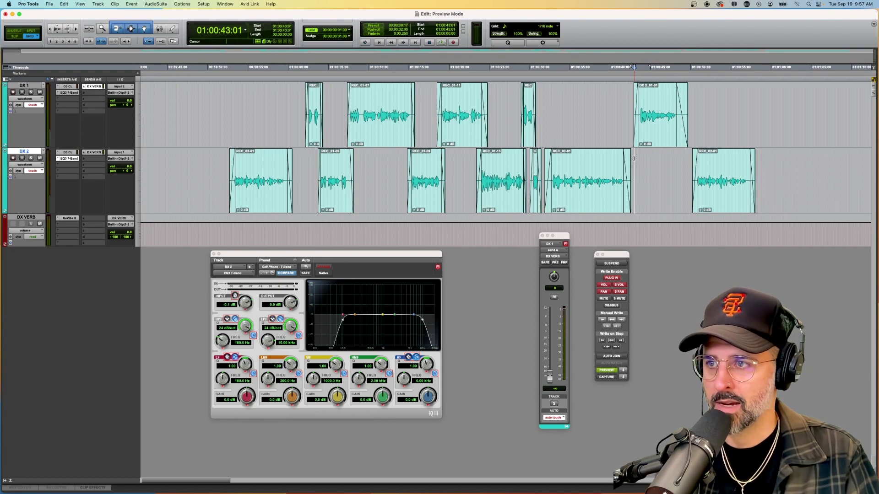
key(space)
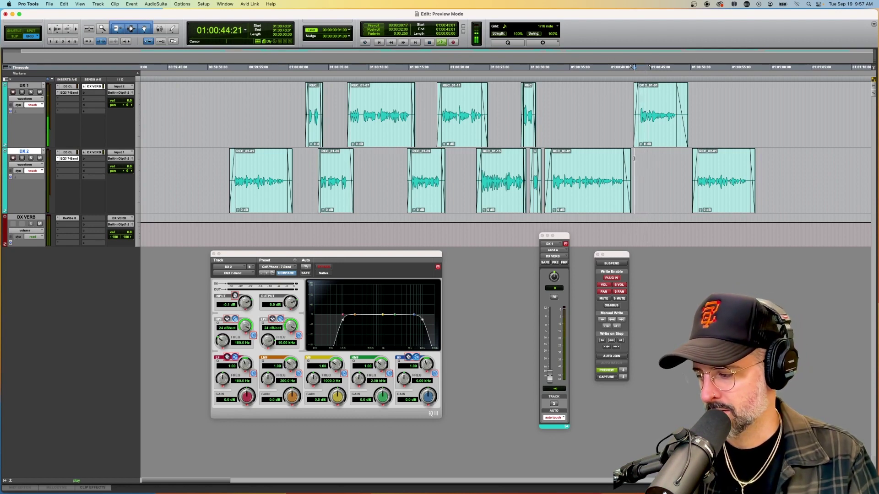
key(space)
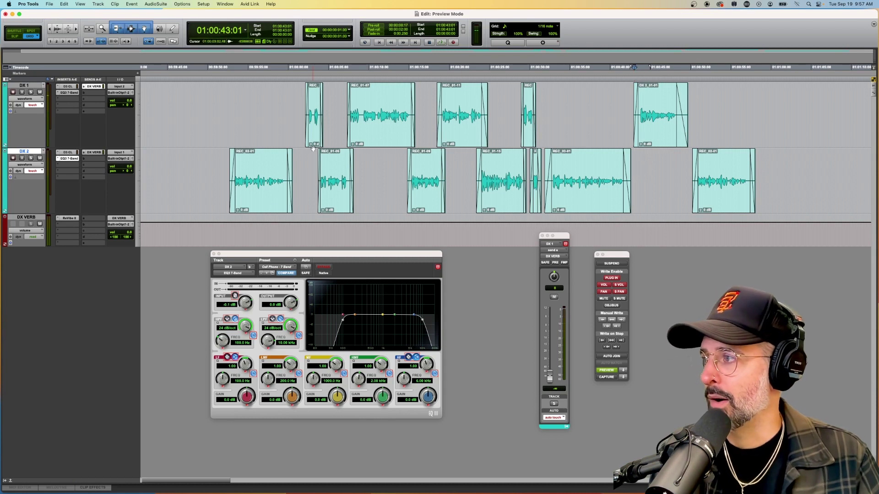
Check DX 1's EQ, then view DX 2's Cell Phone EQ parked at 01:00:16:09 in REC_01-09
click(67, 94)
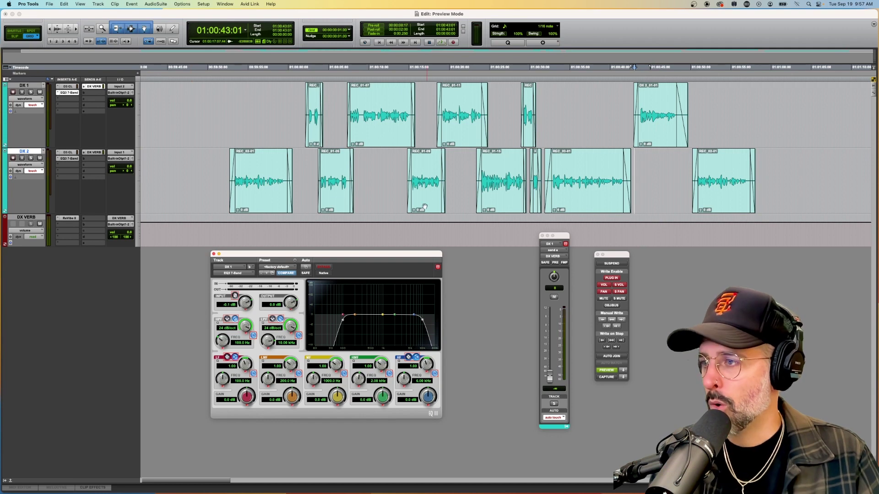
click(65, 160)
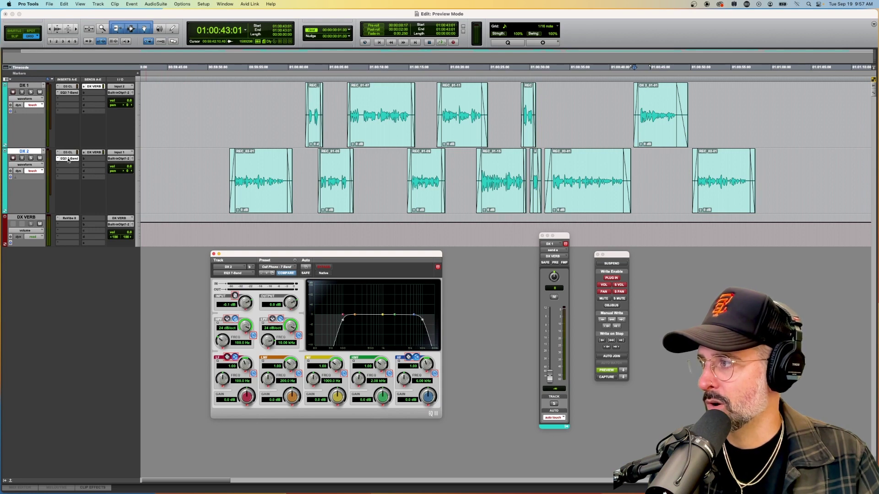
click(418, 174)
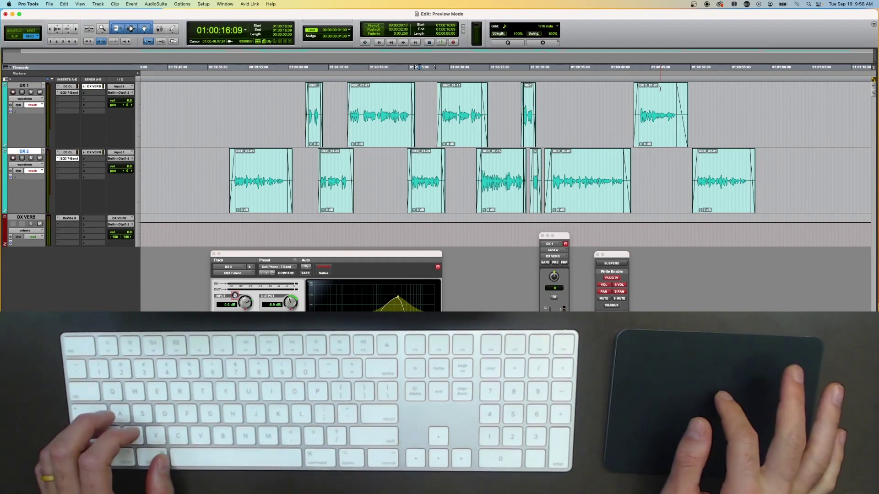
At 01:00:44:20, paste the copied Cell Phone EQ settings into DX 1's EQ3
click(653, 108)
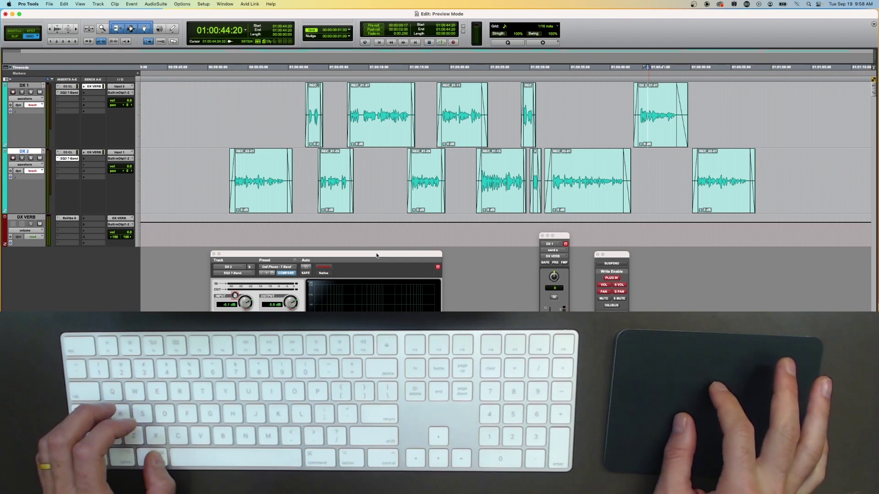
drag(376, 256, 362, 92)
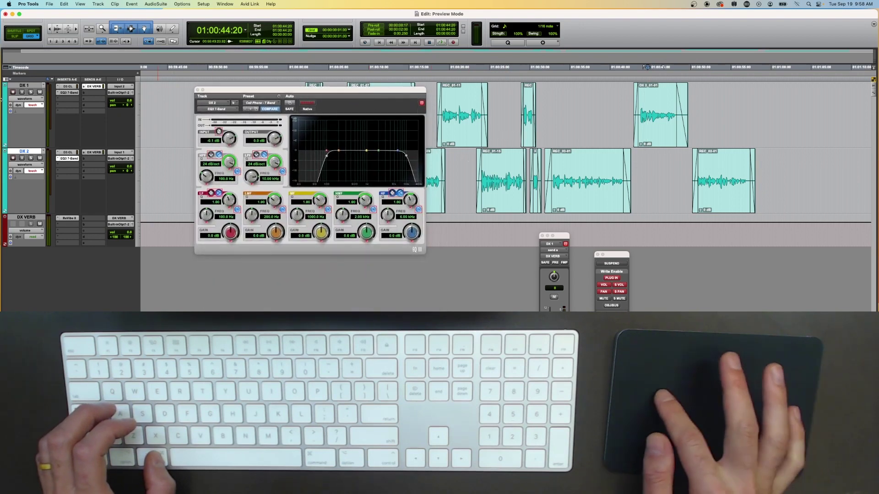
click(76, 94)
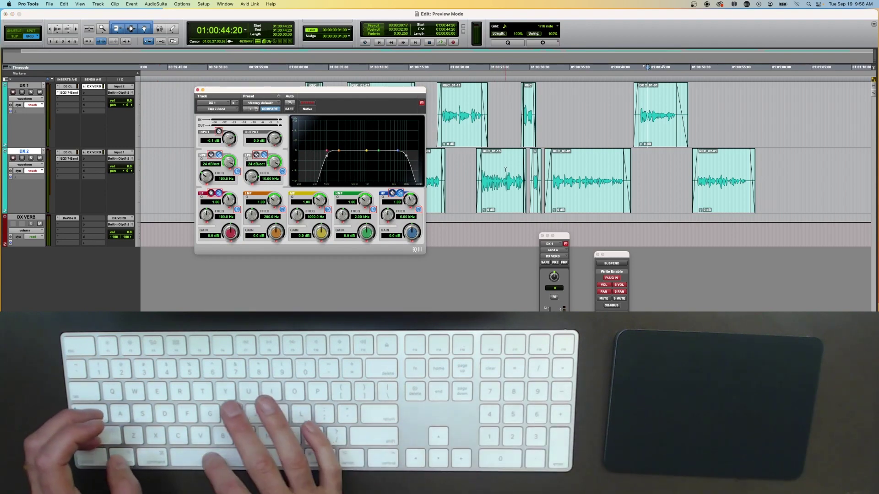
key(super+shift+v)
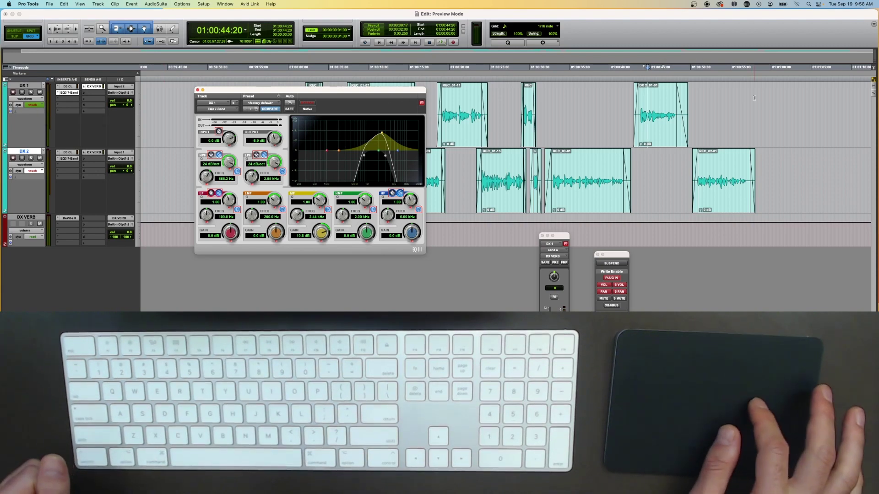
Write DX 1's new EQ values onto its last clip, 01:00:40:01 to 01:00:52:03
click(610, 101)
drag(611, 102, 707, 106)
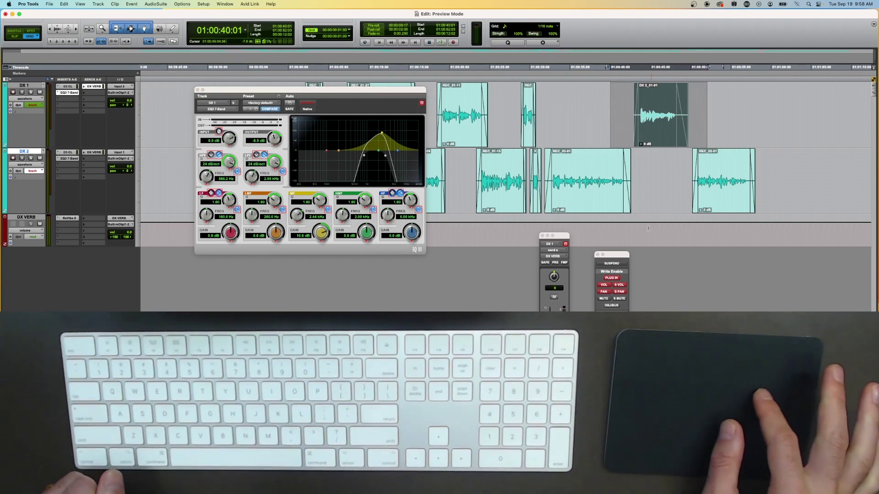
drag(614, 256, 575, 90)
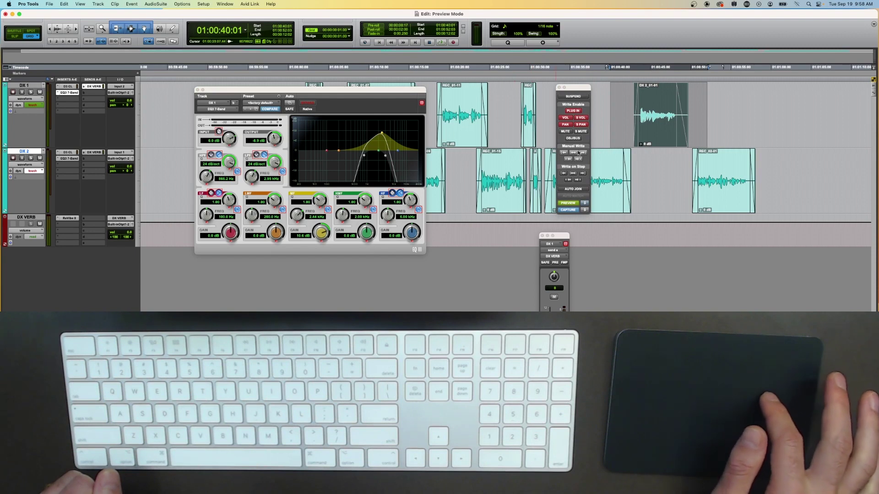
click(572, 153)
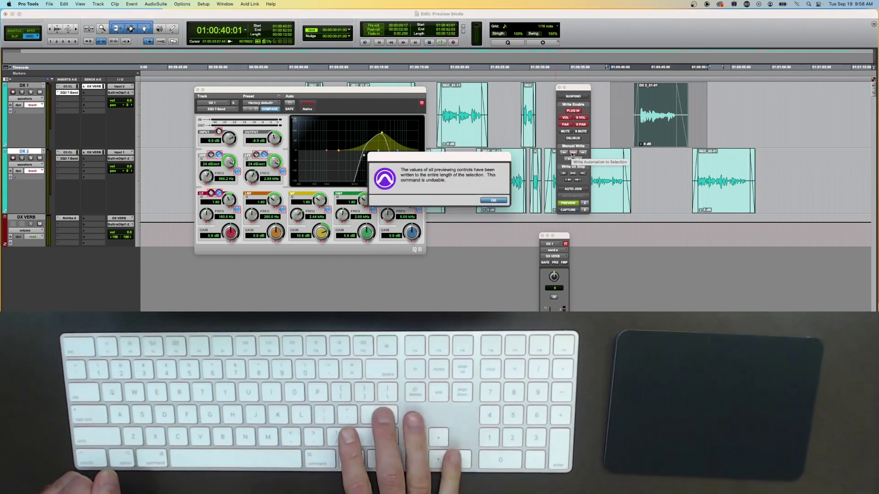
key(Return)
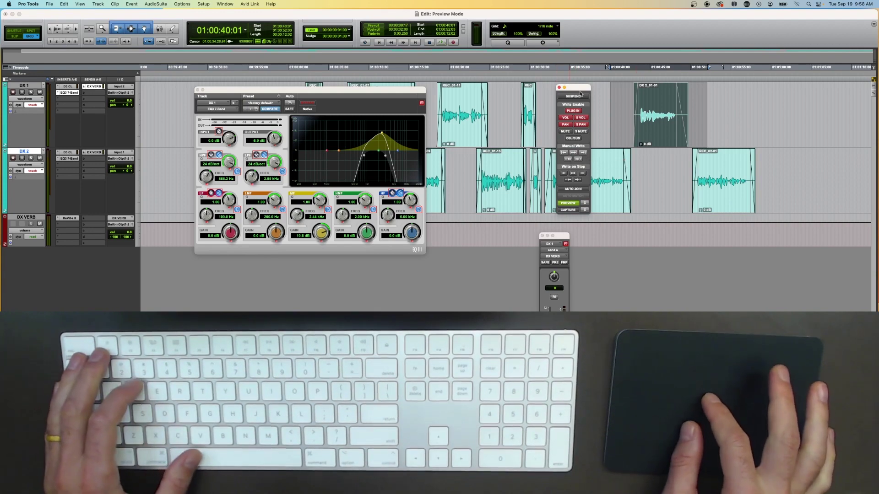
Audition DX 1 from 01:00:22:20, then the newly automated clip from 01:00:42:20
drag(578, 87, 550, 86)
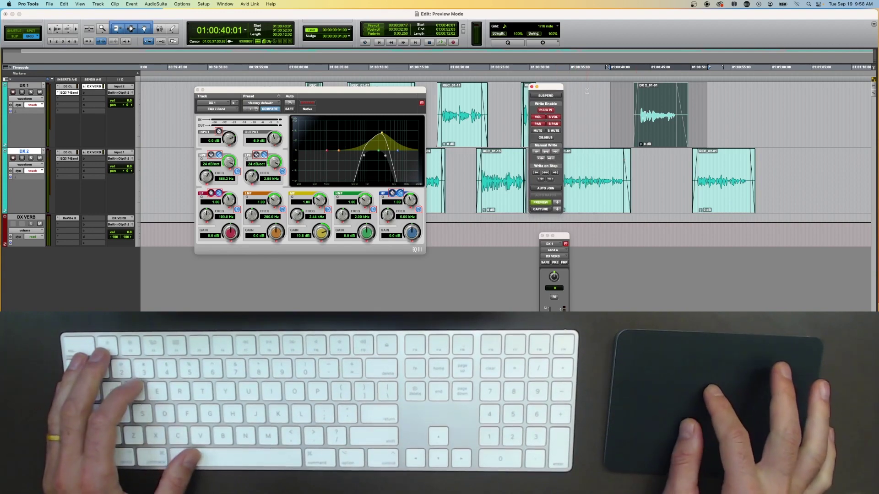
click(470, 96)
key(space)
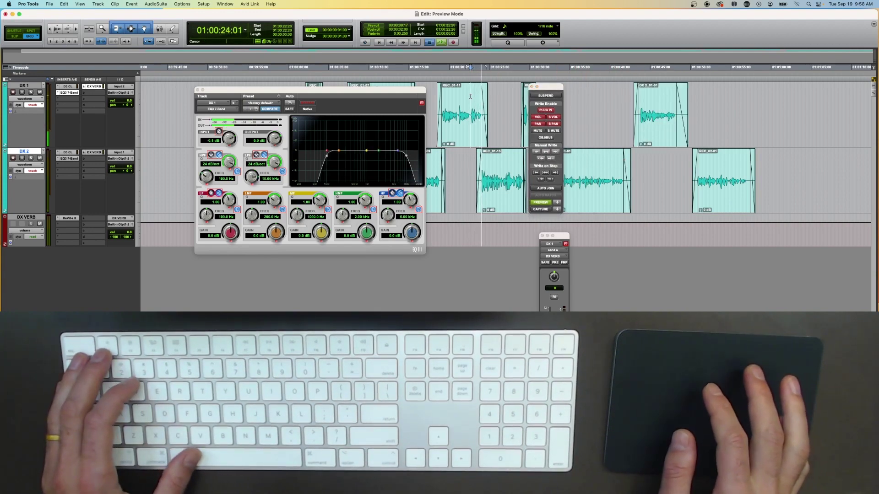
key(space)
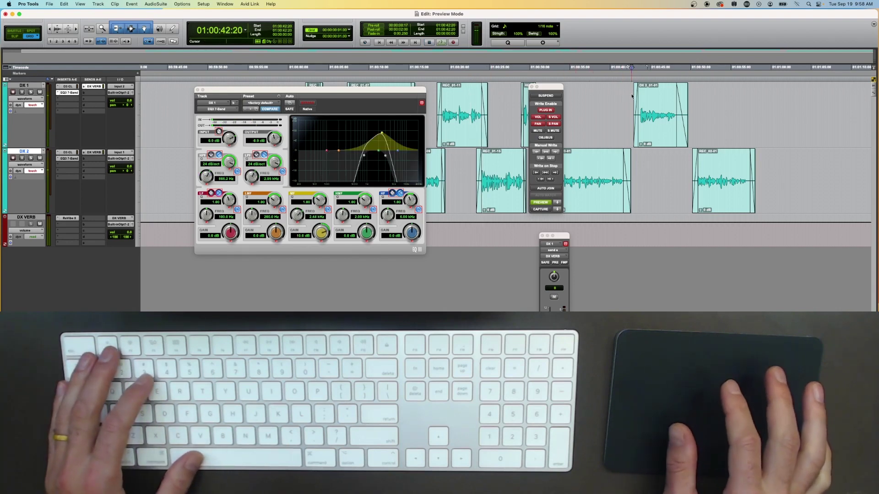
click(631, 95)
key(space)
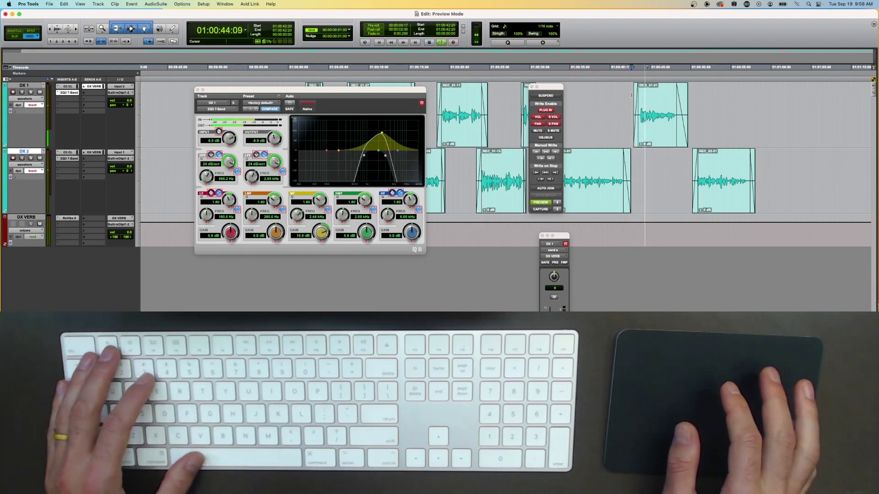
key(space)
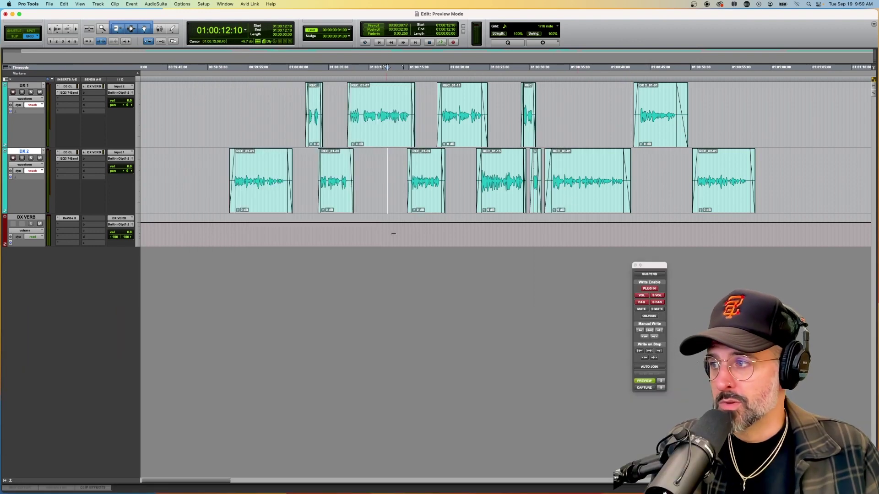
Write DX 2's previewed values across its clips from 01:00:03:00 to 01:00:31:15
click(302, 159)
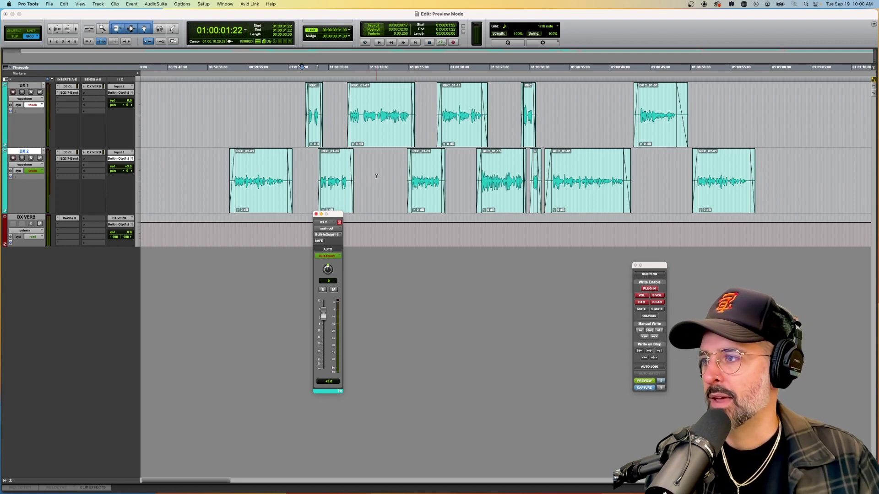
click(374, 173)
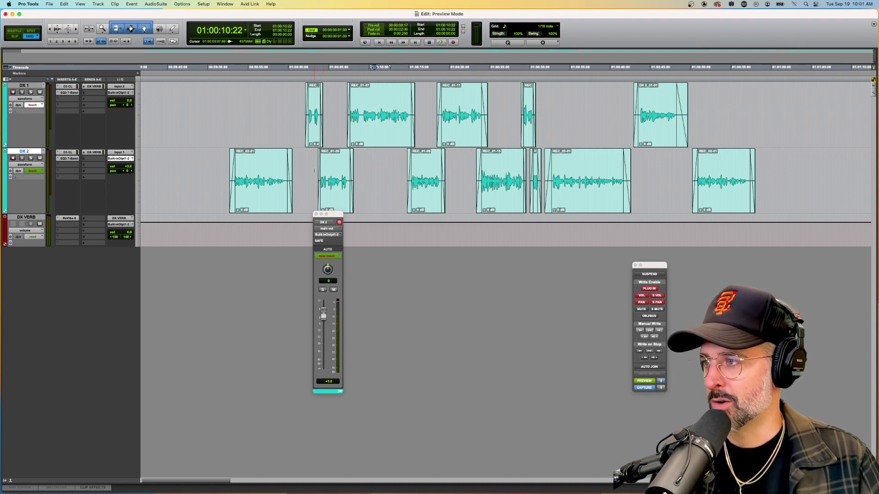
drag(314, 170, 543, 158)
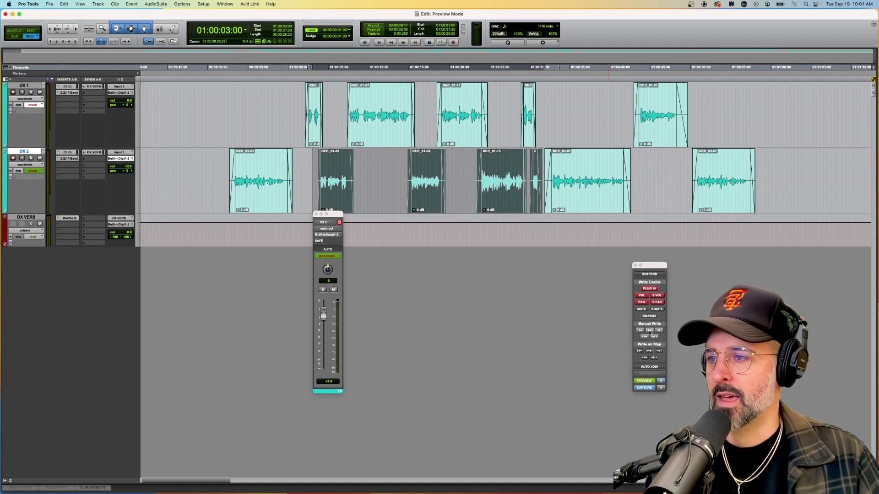
click(649, 331)
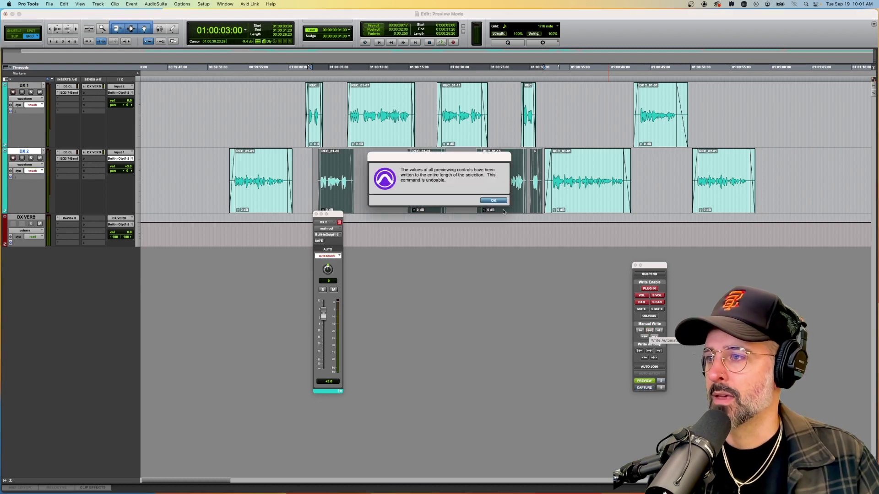
click(493, 200)
click(464, 170)
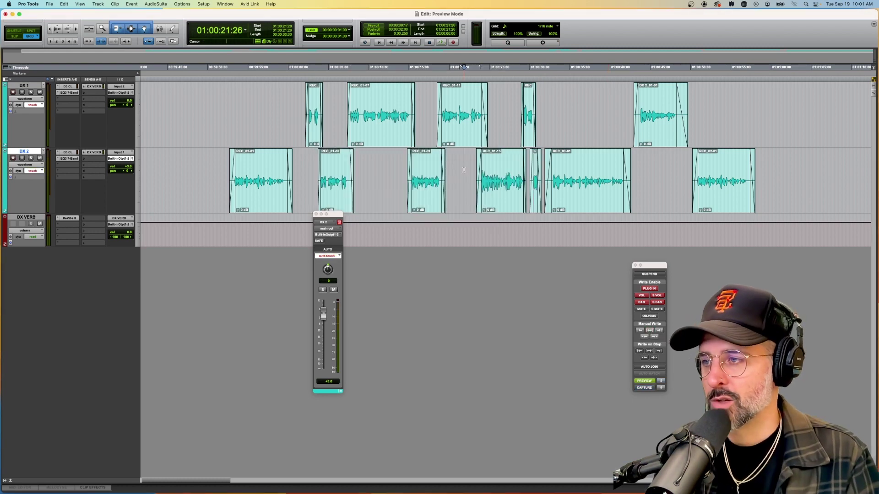